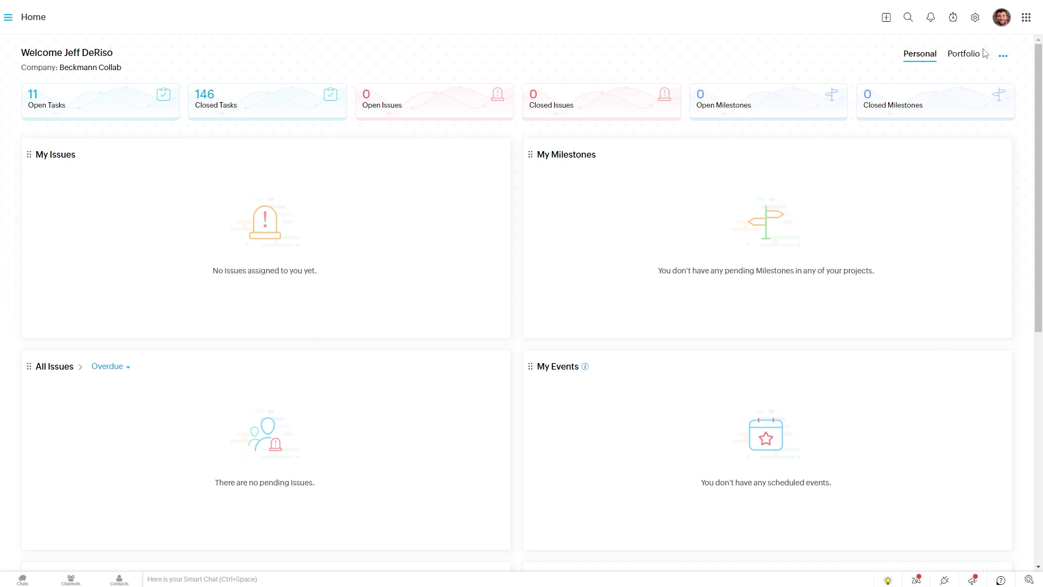
- In Setup, browse Task Automation's Blueprint and Macro Rules, ending on the four Workflow Rules
click(975, 18)
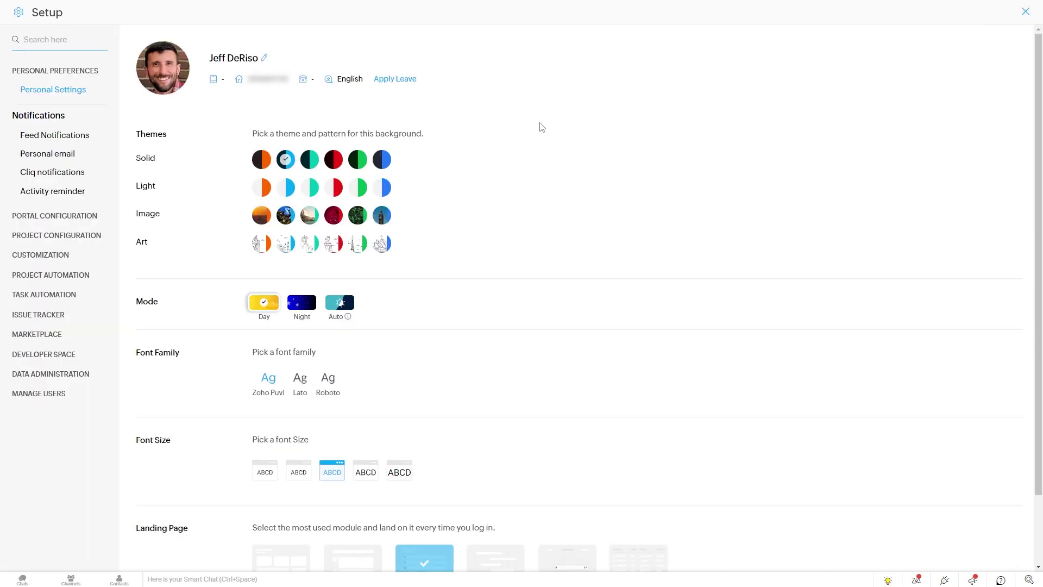
click(51, 276)
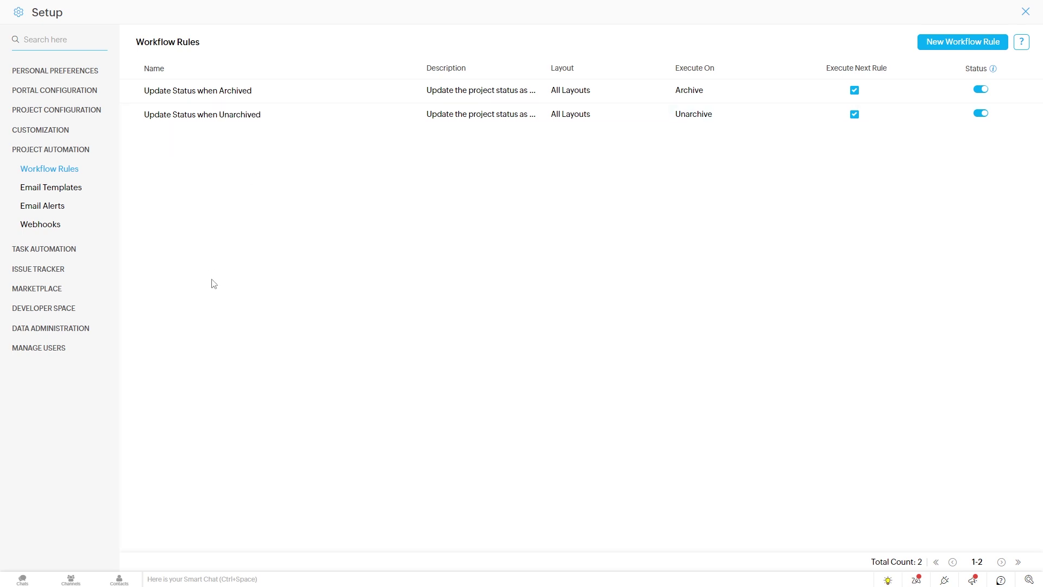
click(72, 251)
click(64, 209)
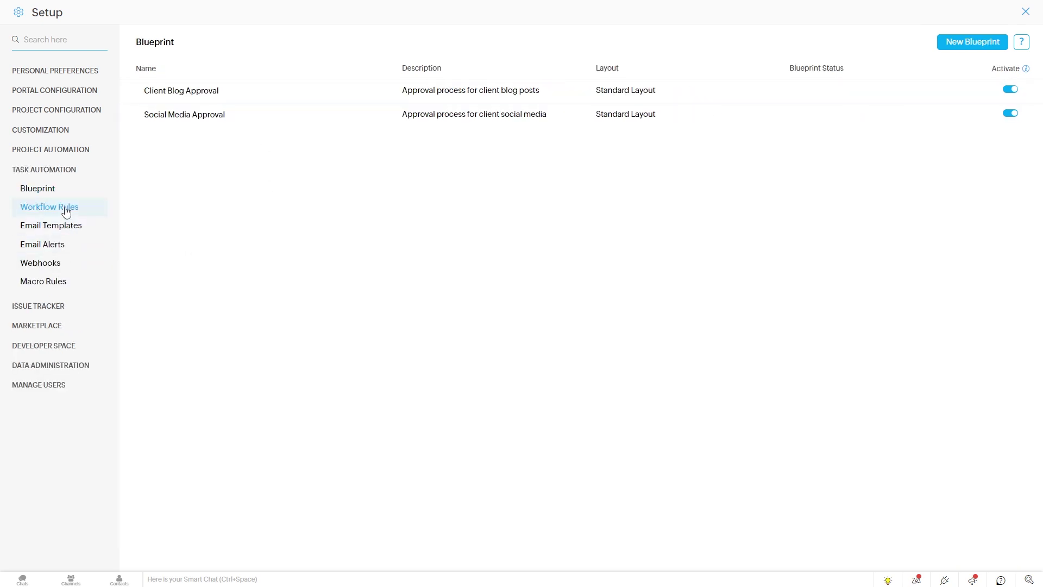
click(46, 286)
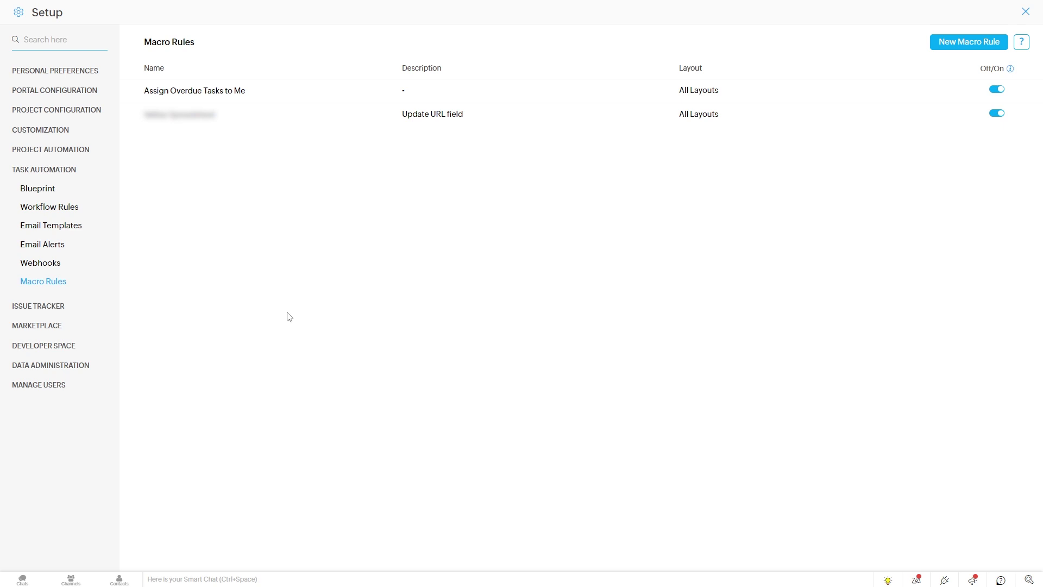
click(57, 193)
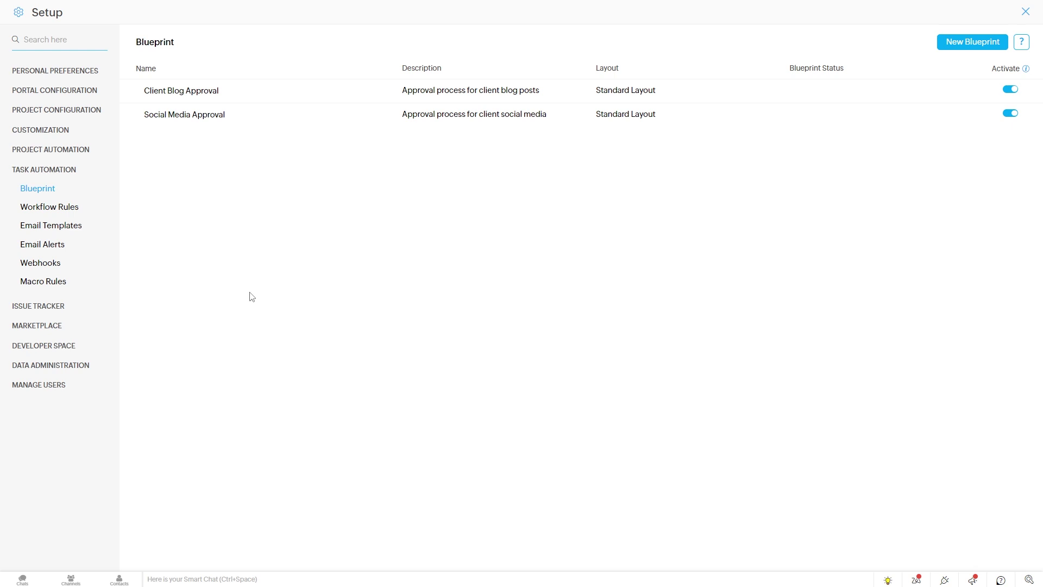
click(66, 206)
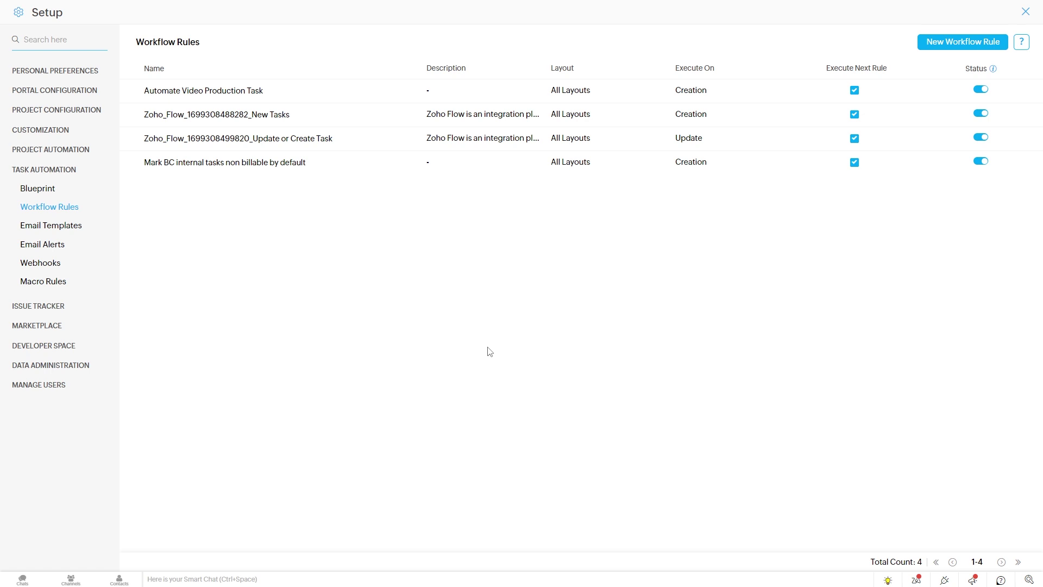
- Create a new workflow rule named 'Assign Dev Tasks' that runs when a task is created
click(976, 47)
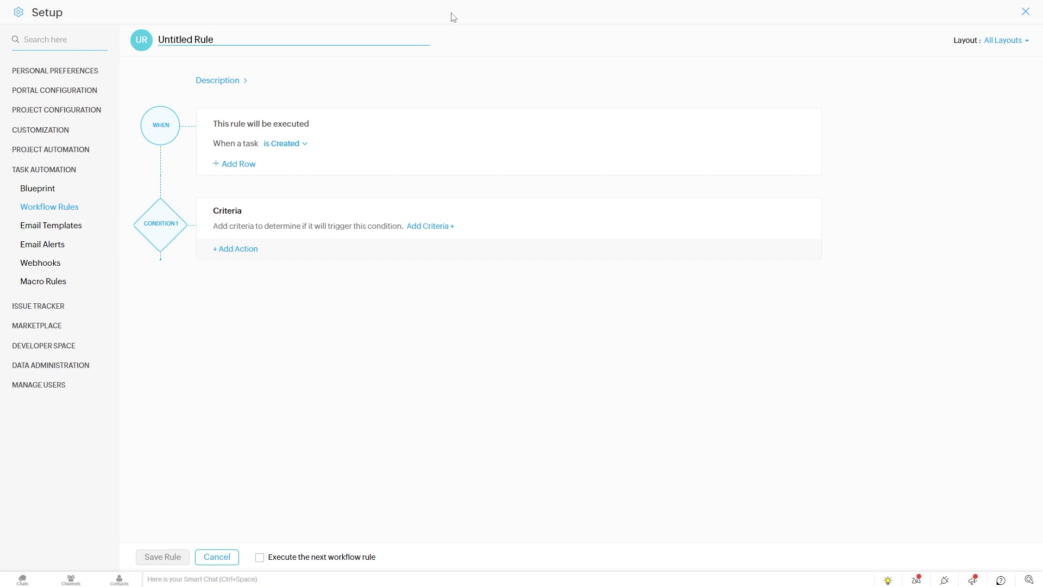
drag(242, 37, 158, 40)
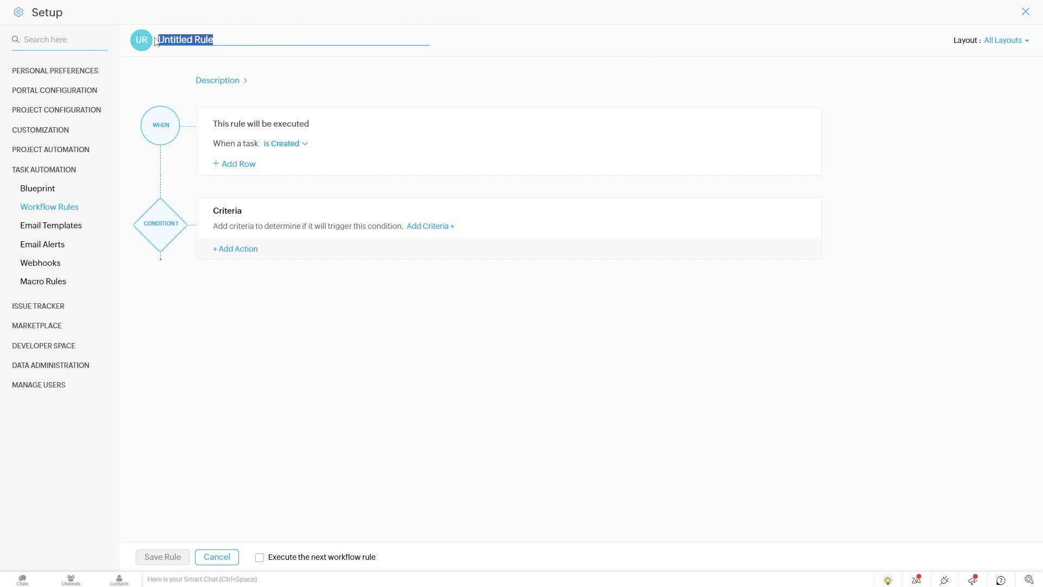
text(Assign Dev Tasks)
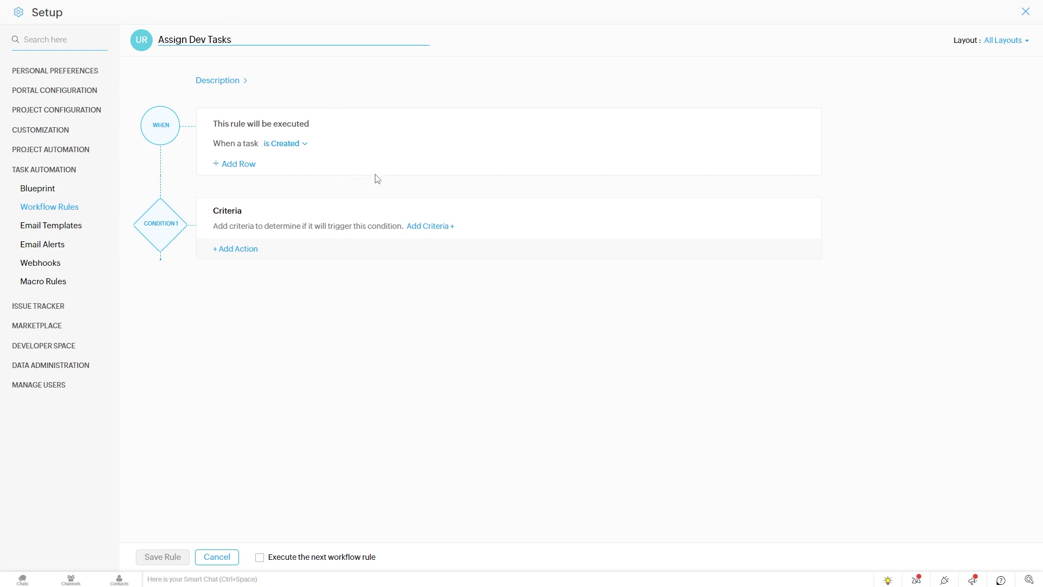
click(290, 144)
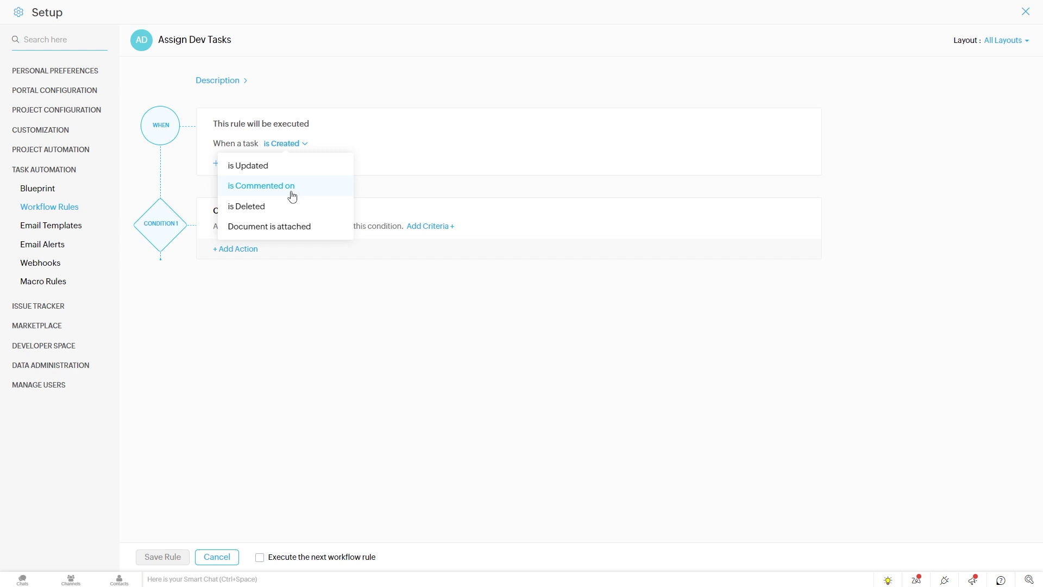
click(402, 196)
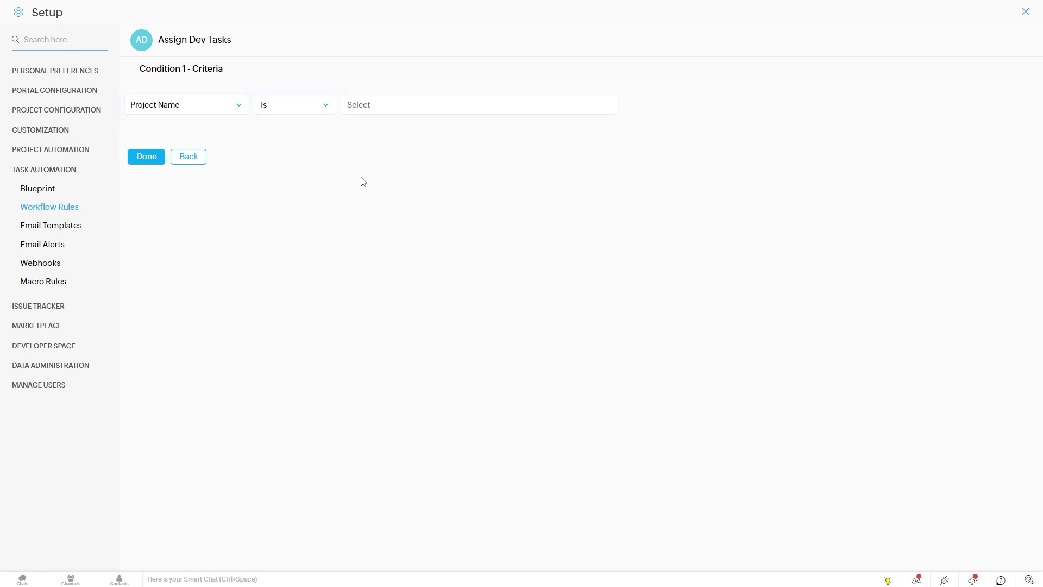
- Set the first criterion to Project Name Is Test Project 2023
click(397, 107)
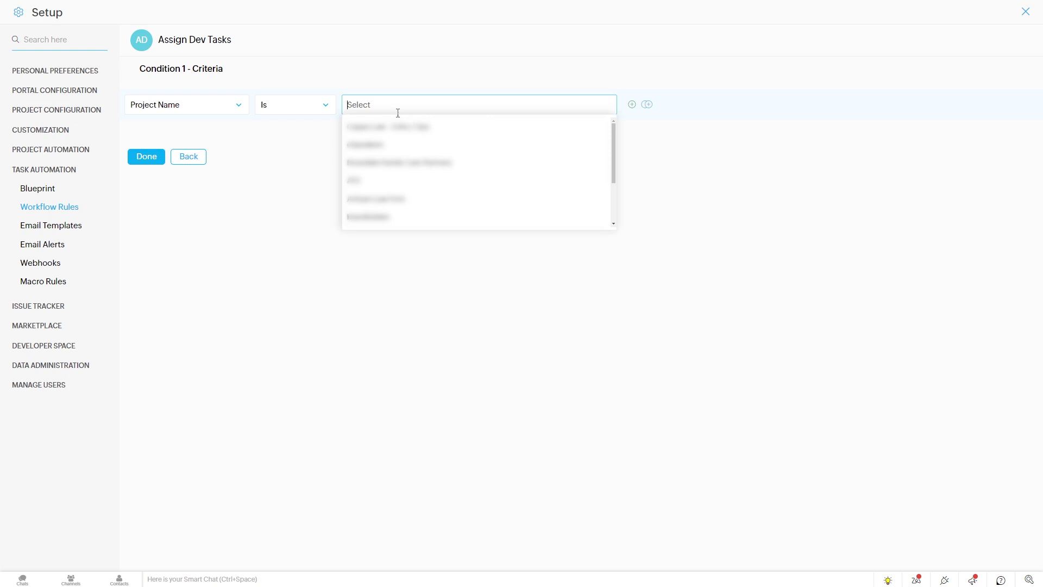
scroll(419, 163, down, 1)
click(416, 171)
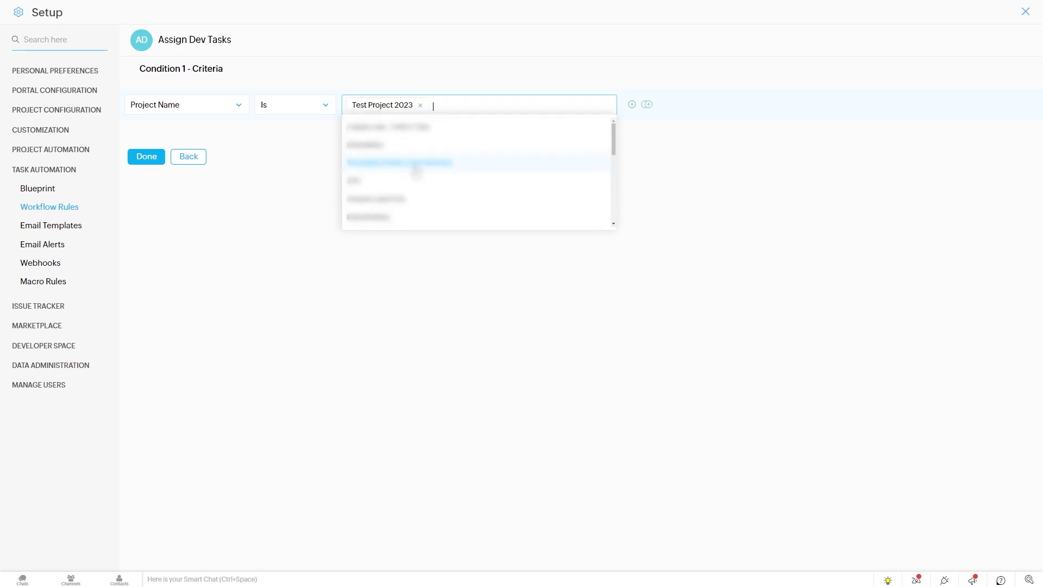
click(644, 209)
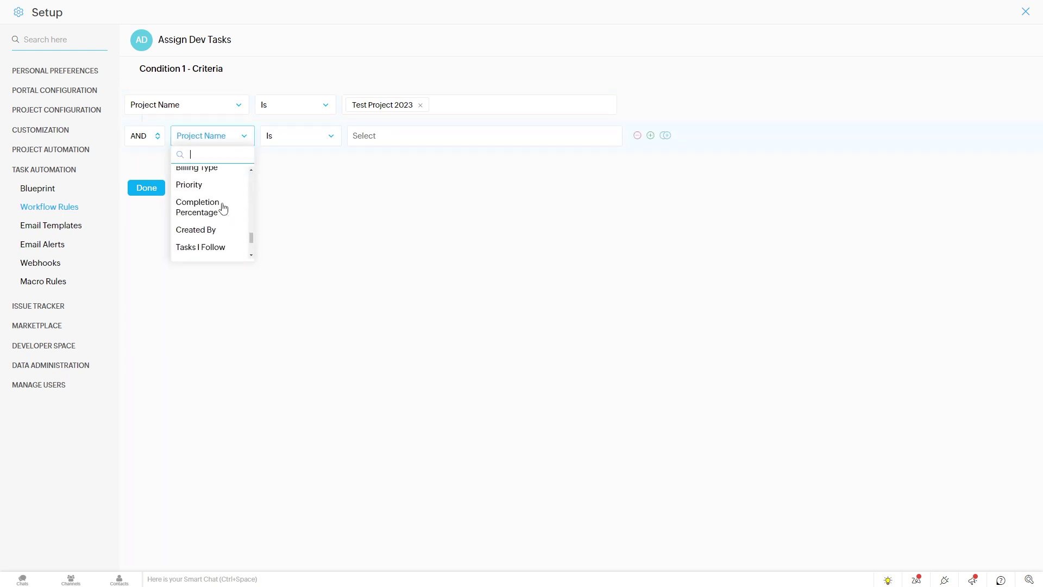
scroll(222, 206, up, 5)
- Add a second criterion: Task Name Contains [DEV]
click(222, 190)
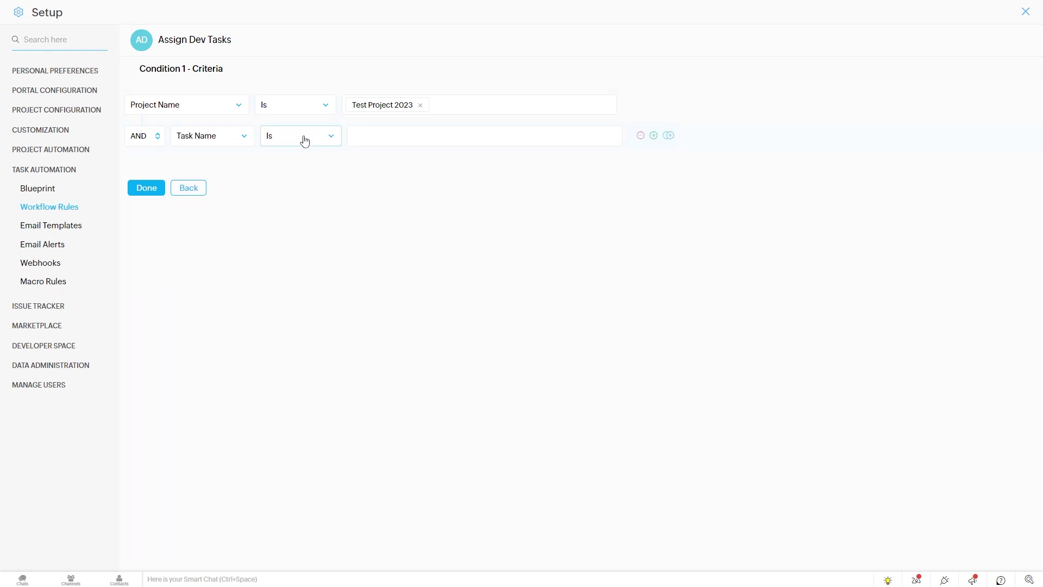
click(308, 142)
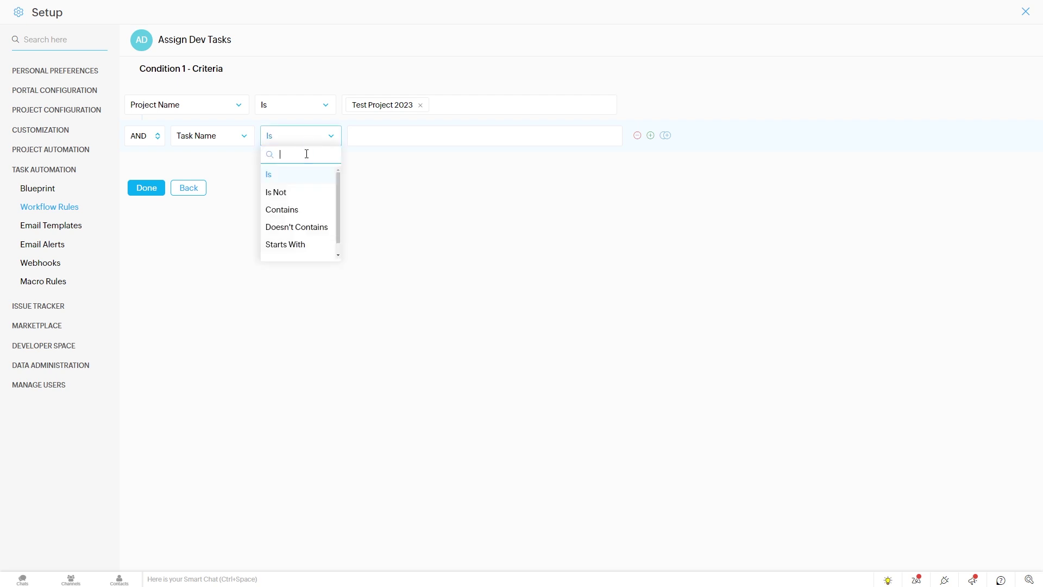
scroll(303, 223, down, 1)
click(304, 196)
click(385, 139)
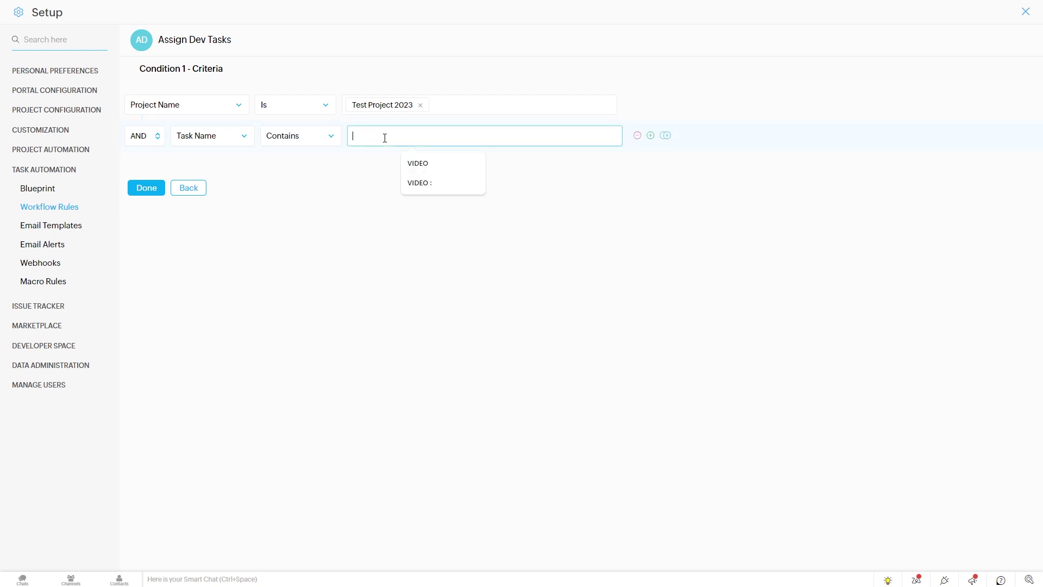
text([DEV])
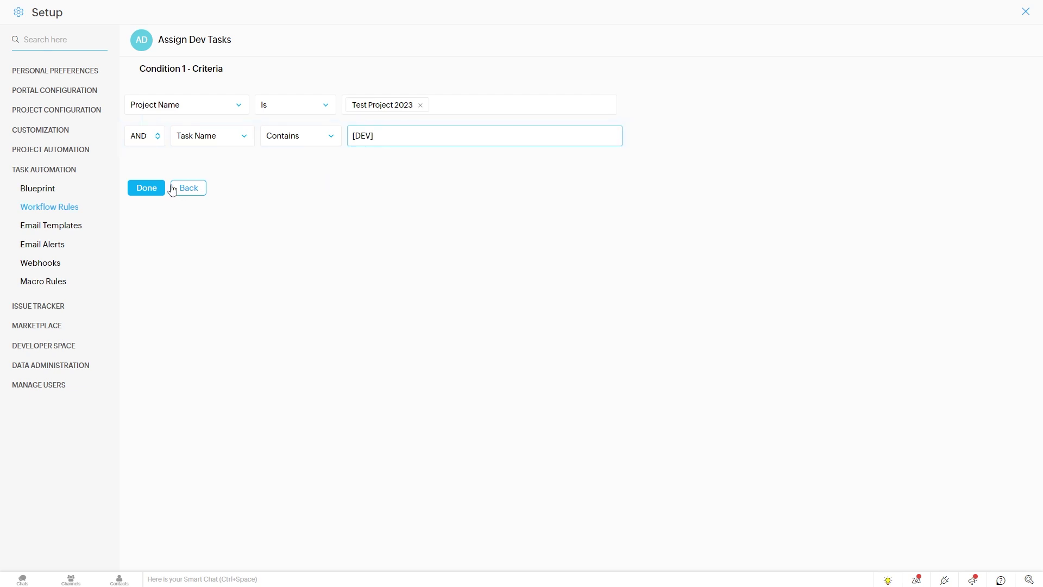
click(323, 146)
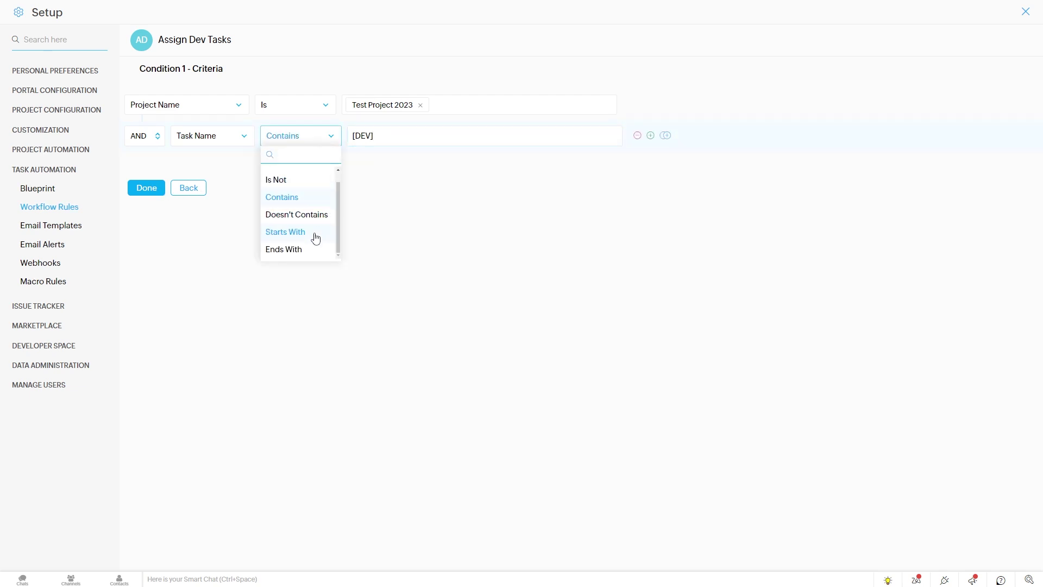
click(389, 215)
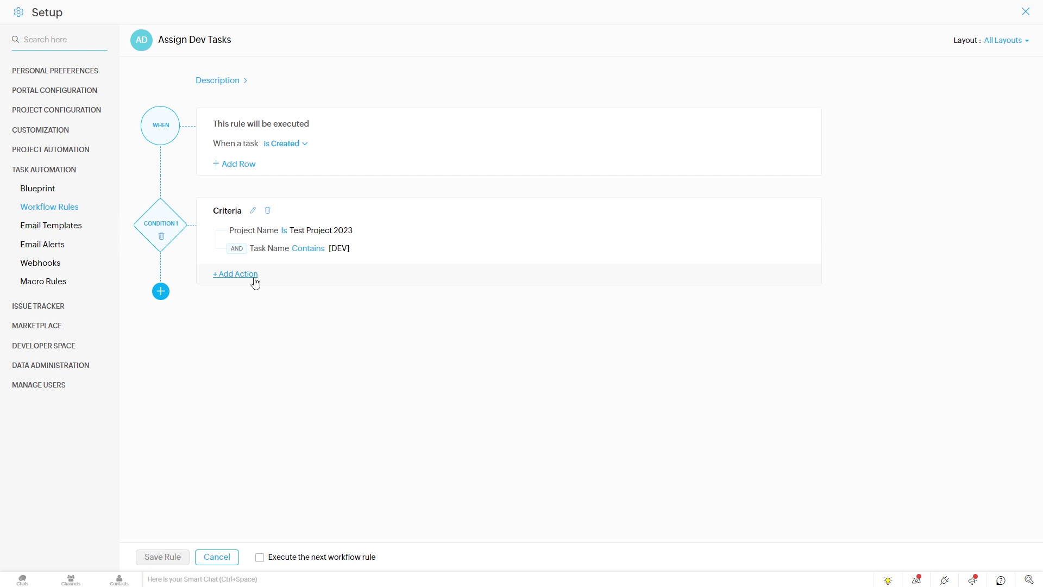
- Add an Update Field action that sets the task Owner to the portal user
click(238, 279)
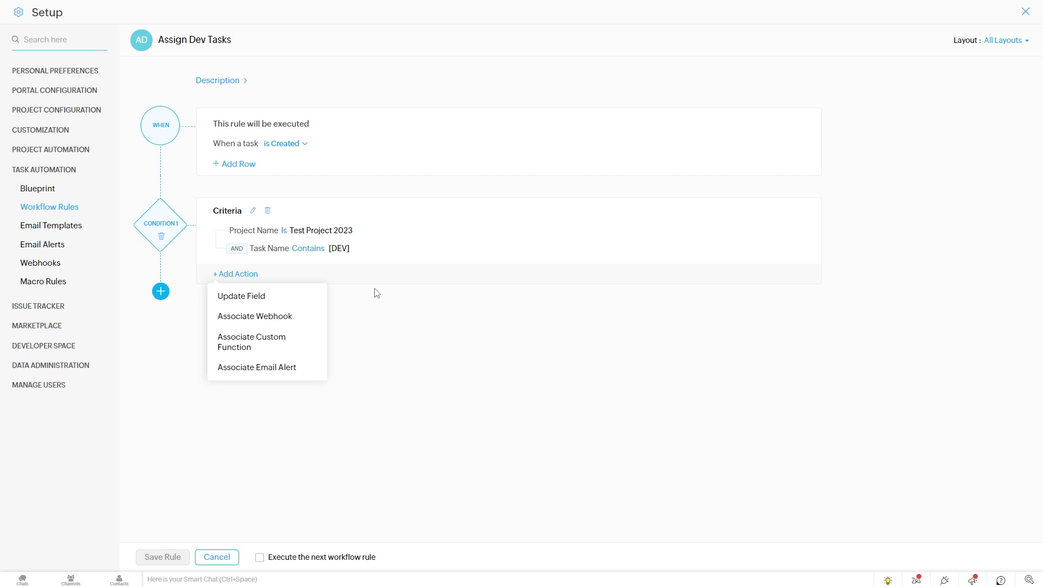
click(292, 297)
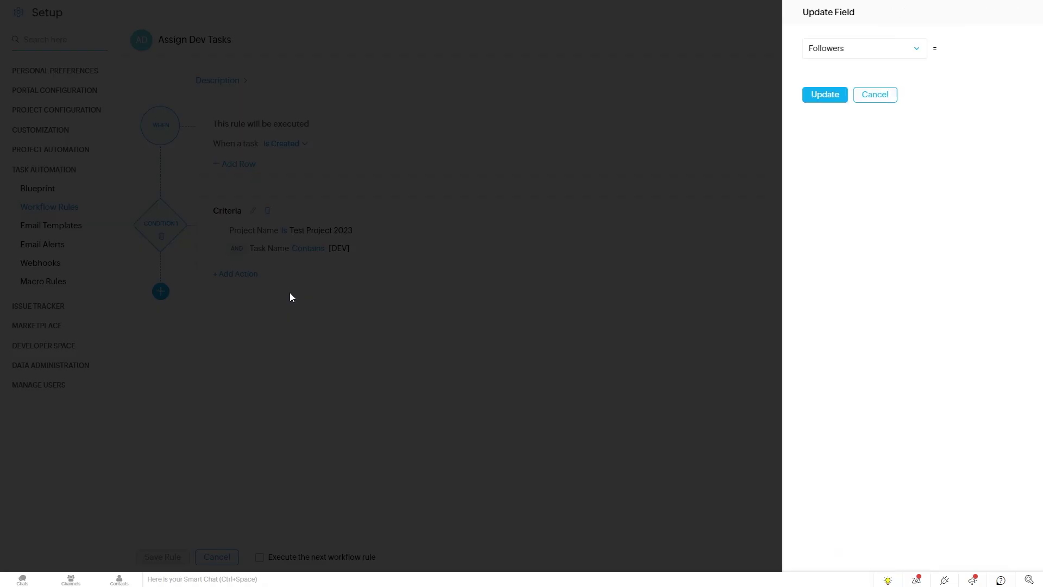
click(620, 51)
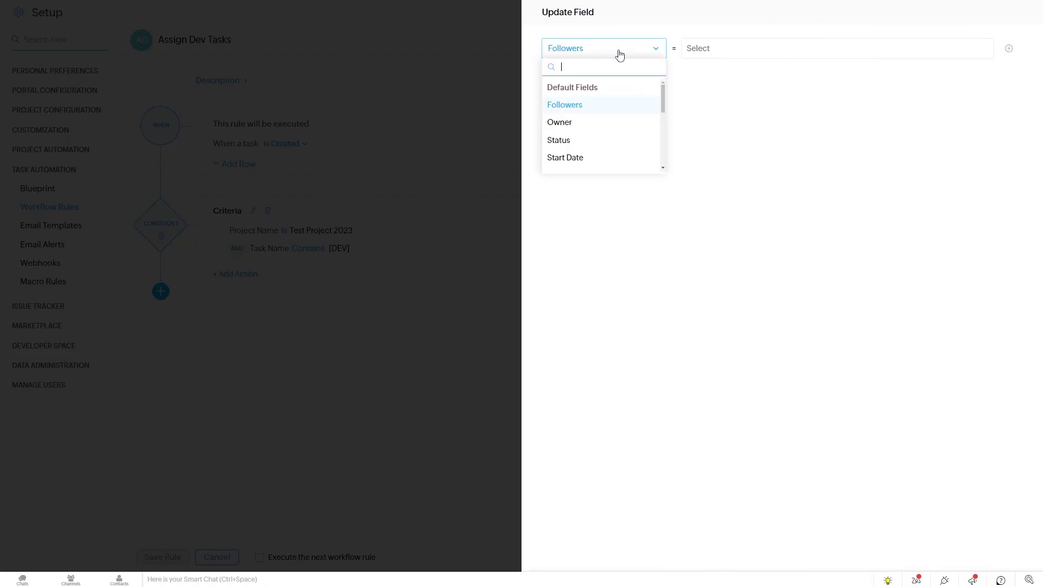
click(601, 123)
click(720, 47)
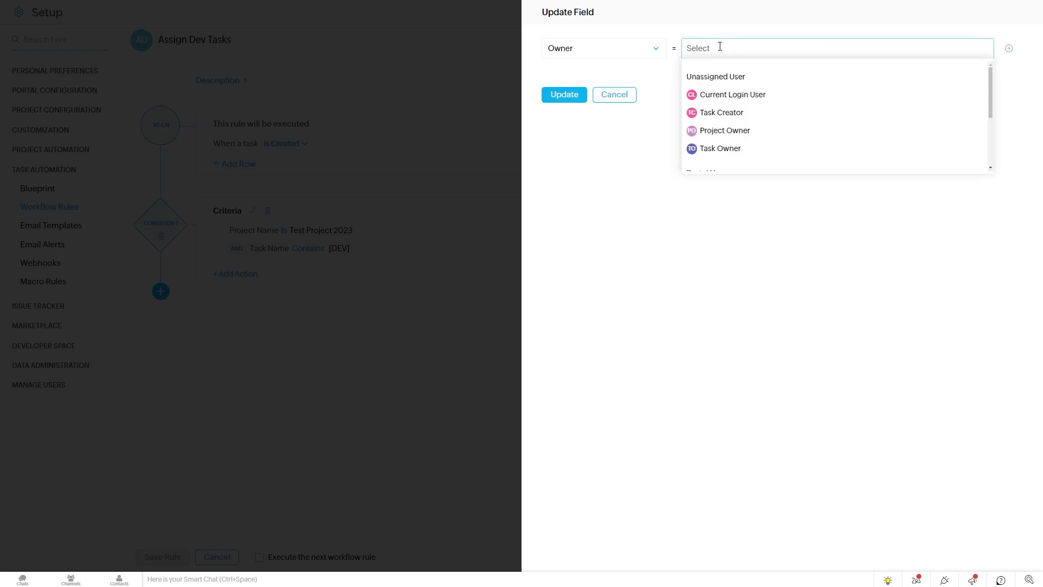
text(jeff)
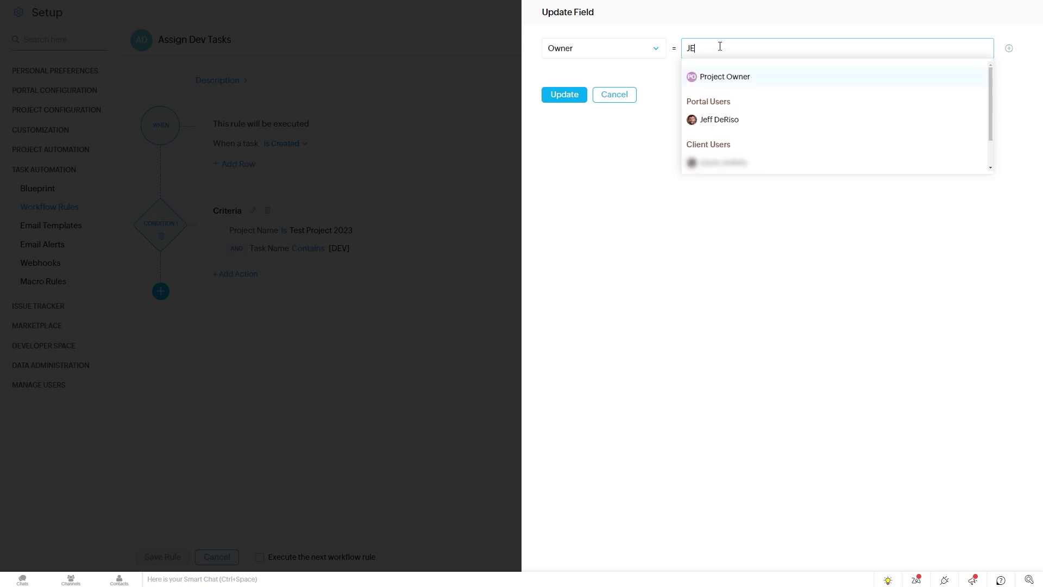
click(732, 89)
click(632, 149)
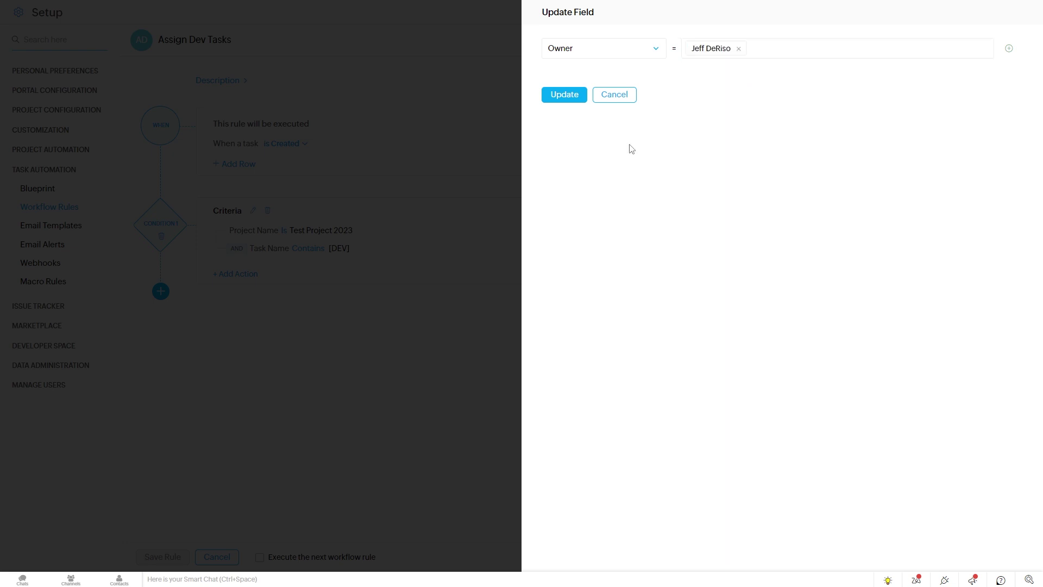
click(579, 97)
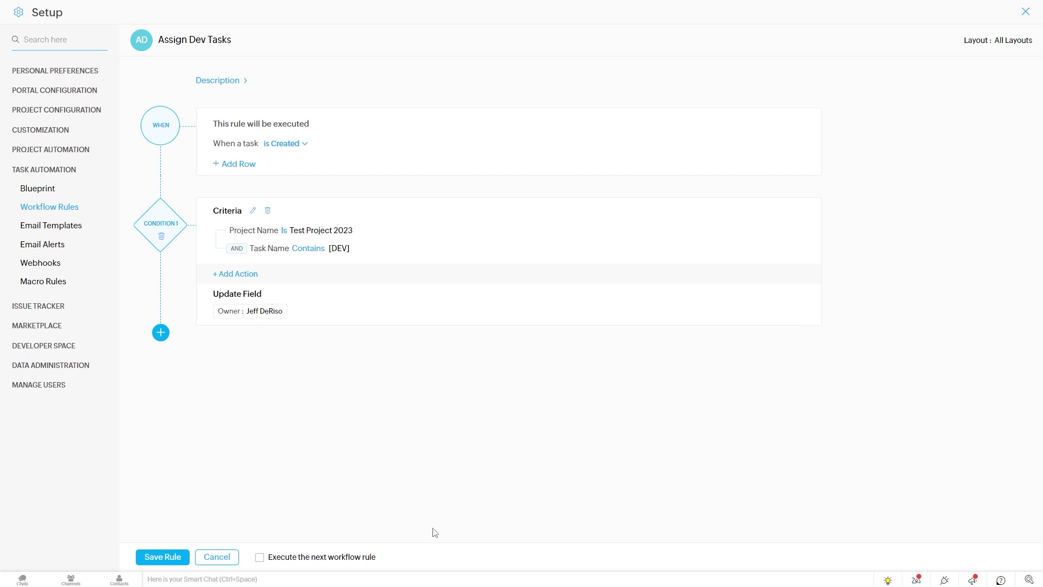
- Enable 'Execute the next workflow rule', then save and apply the Assign Dev Tasks rule
click(260, 562)
click(152, 558)
click(456, 324)
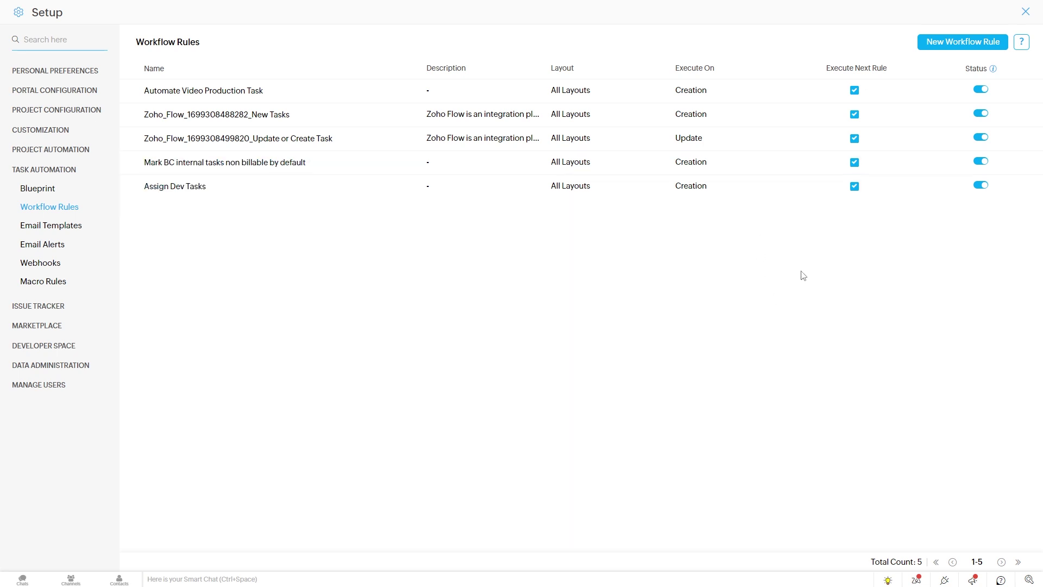
- Add a task '[DEV] create automation rule' to Test Project 2023's Tutorial list
click(521, 34)
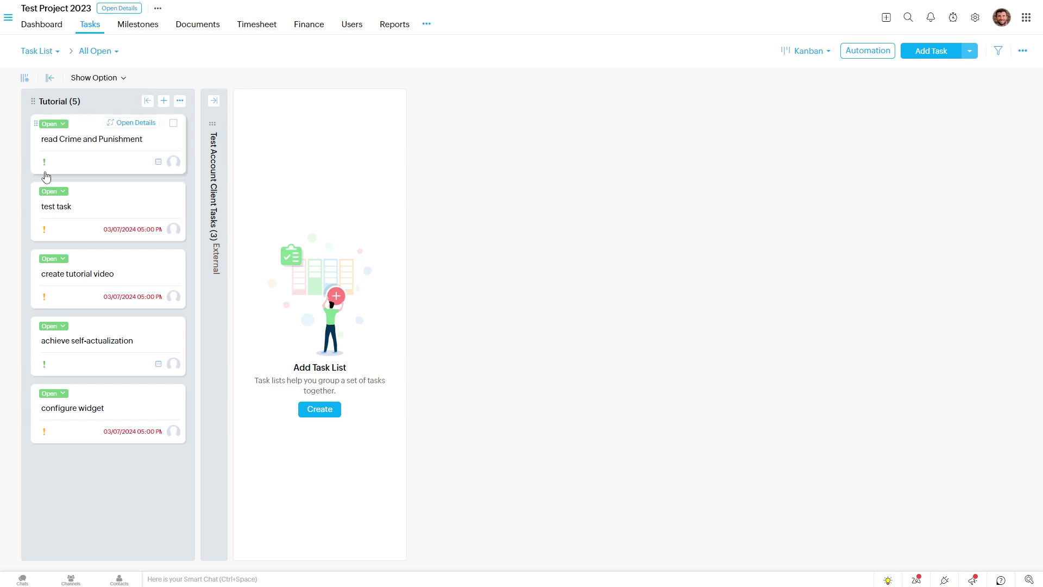
click(164, 101)
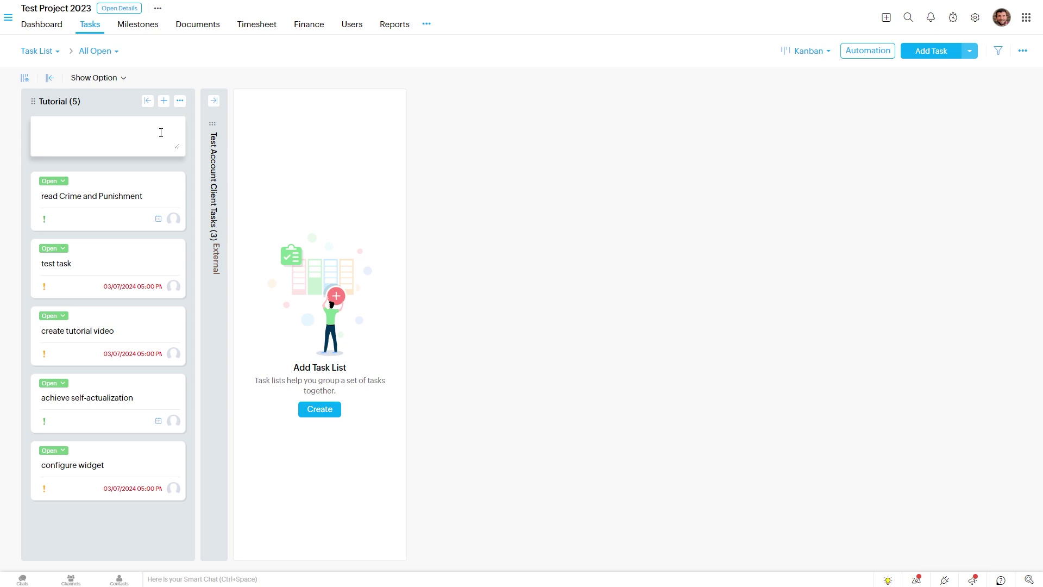
text(DEV]  create automation rule)
key(Return)
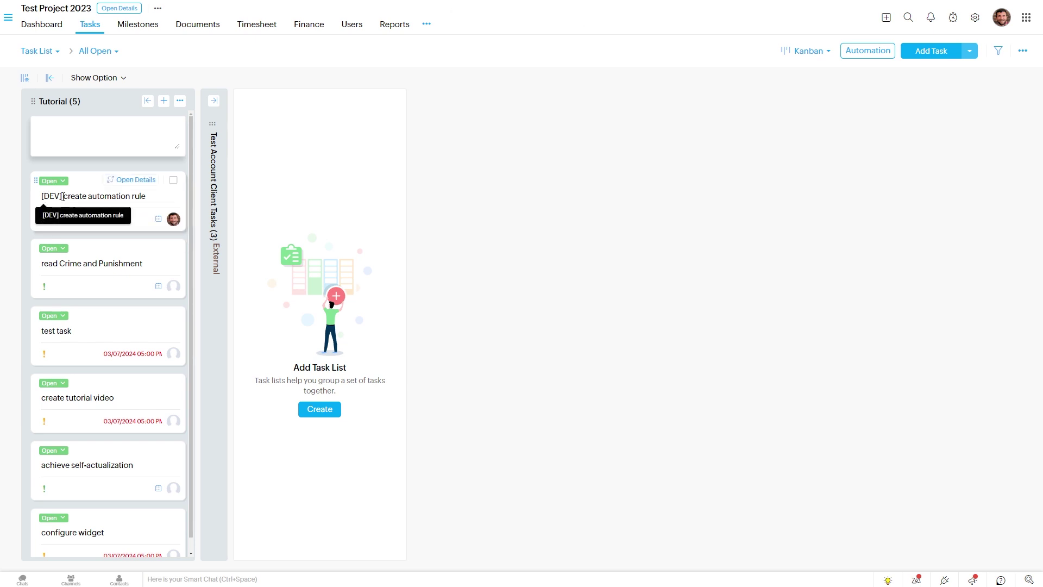
- Move the [DEV] create automation rule card to the top of the Tutorial column
drag(62, 196, 81, 139)
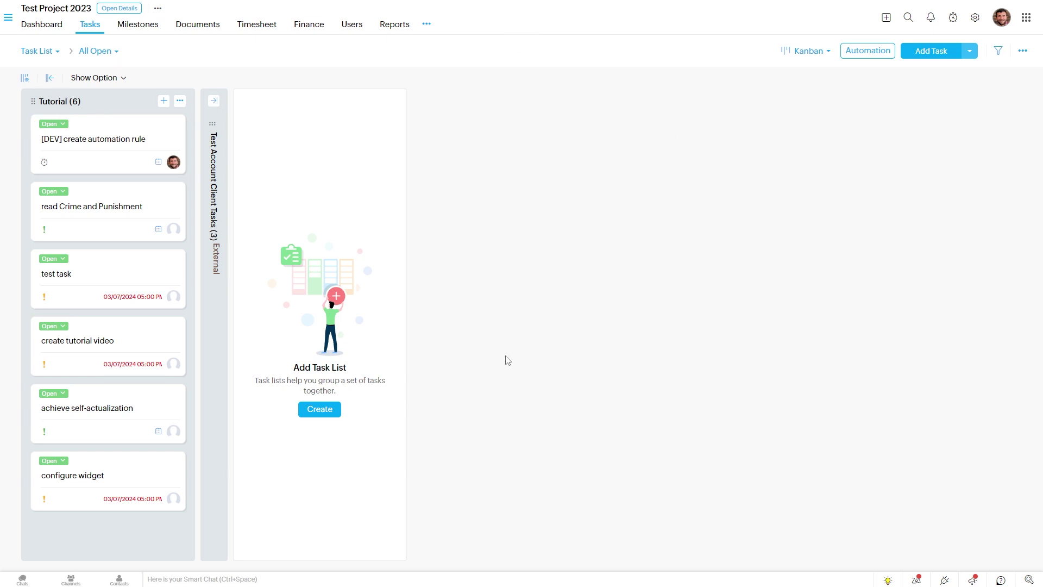
- Select and deselect several Tutorial task cards, finishing with all six tasks selected
click(173, 123)
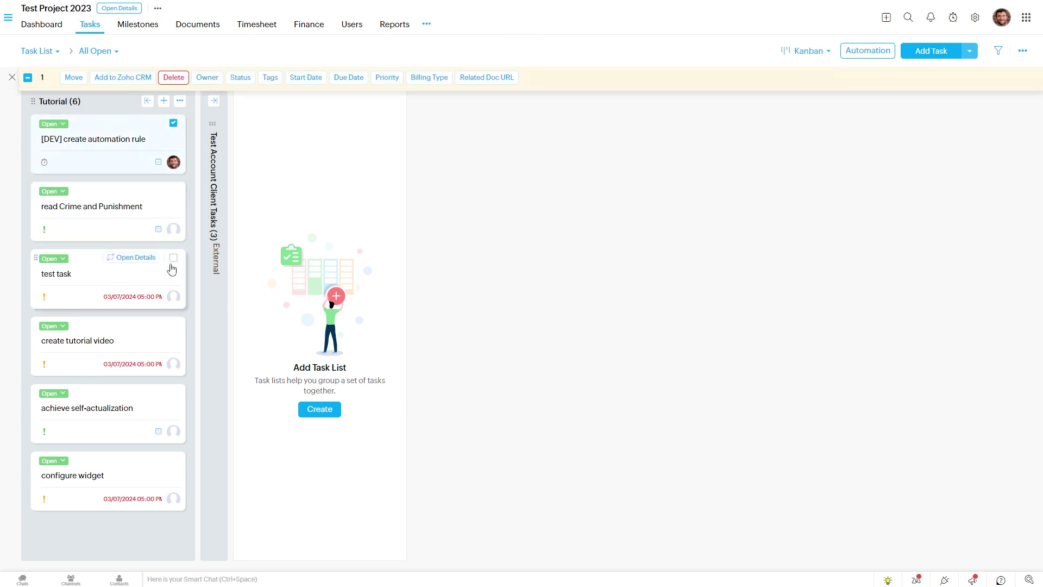
click(174, 258)
click(173, 393)
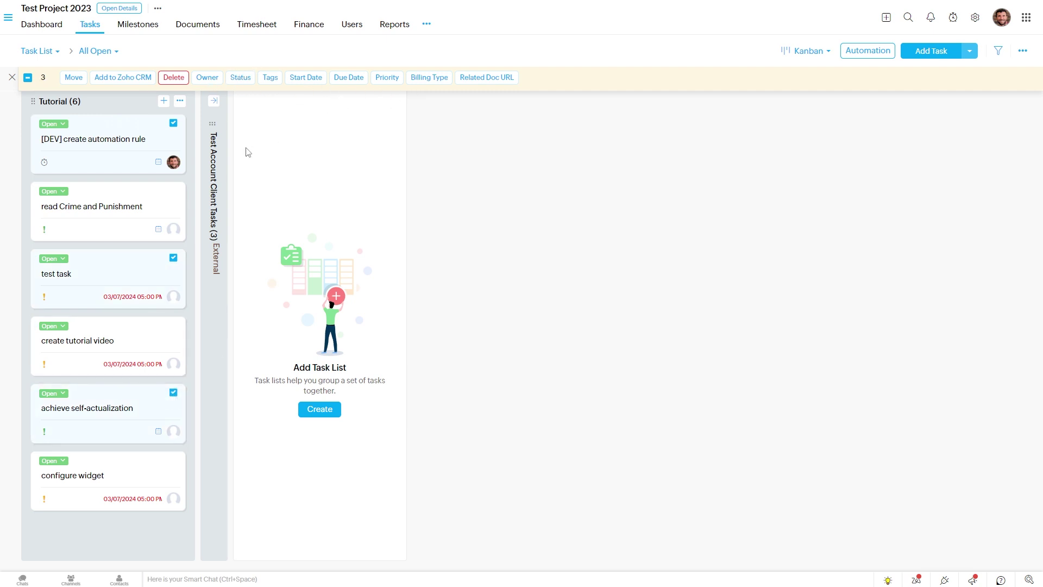
click(28, 78)
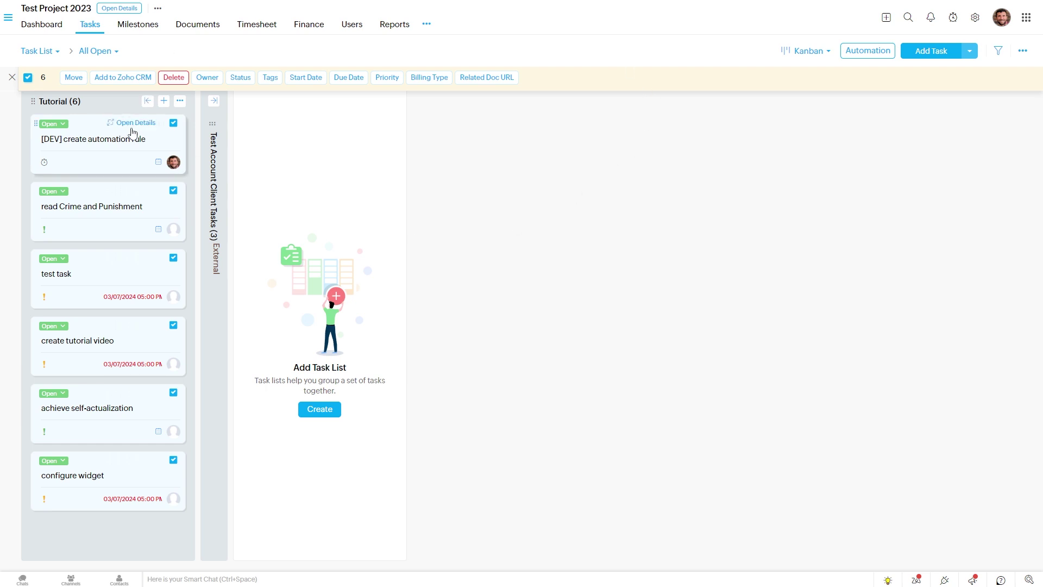
click(174, 190)
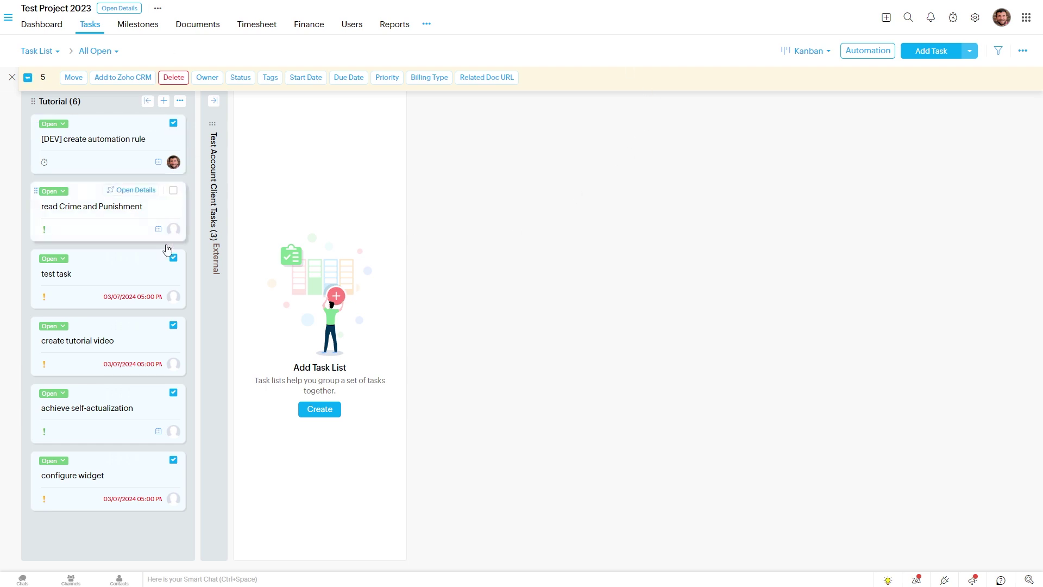
click(173, 326)
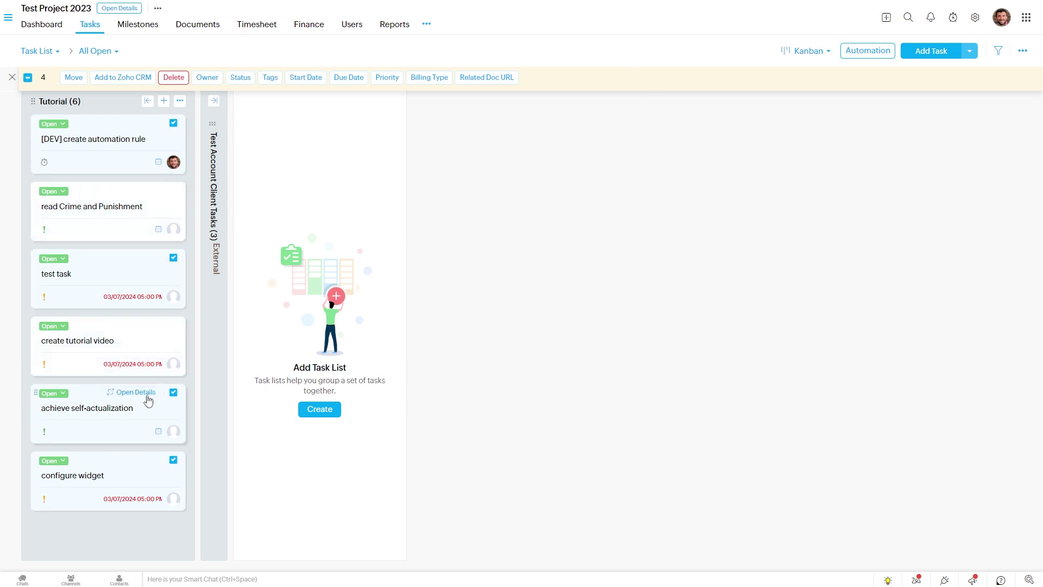
click(173, 459)
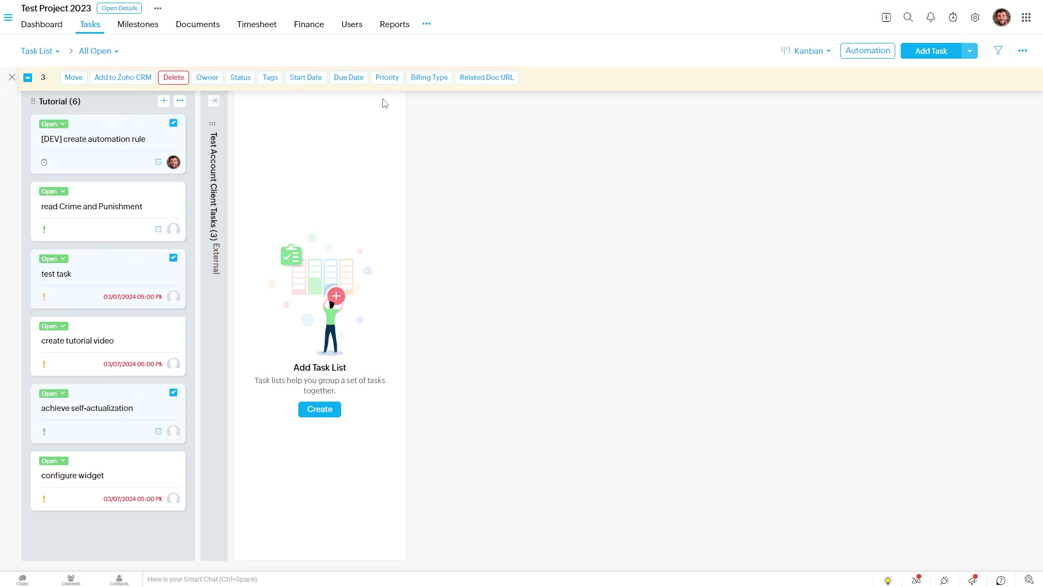
click(40, 50)
click(27, 78)
- Create a new macro rule named 'test' in Setup's Task Automation Macro Rules
click(973, 20)
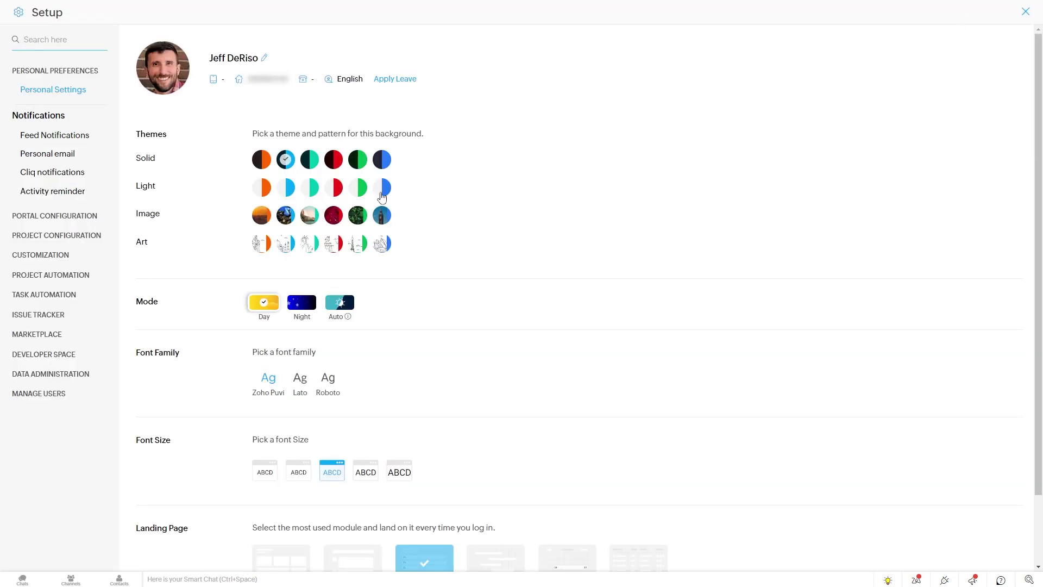
click(46, 296)
click(53, 281)
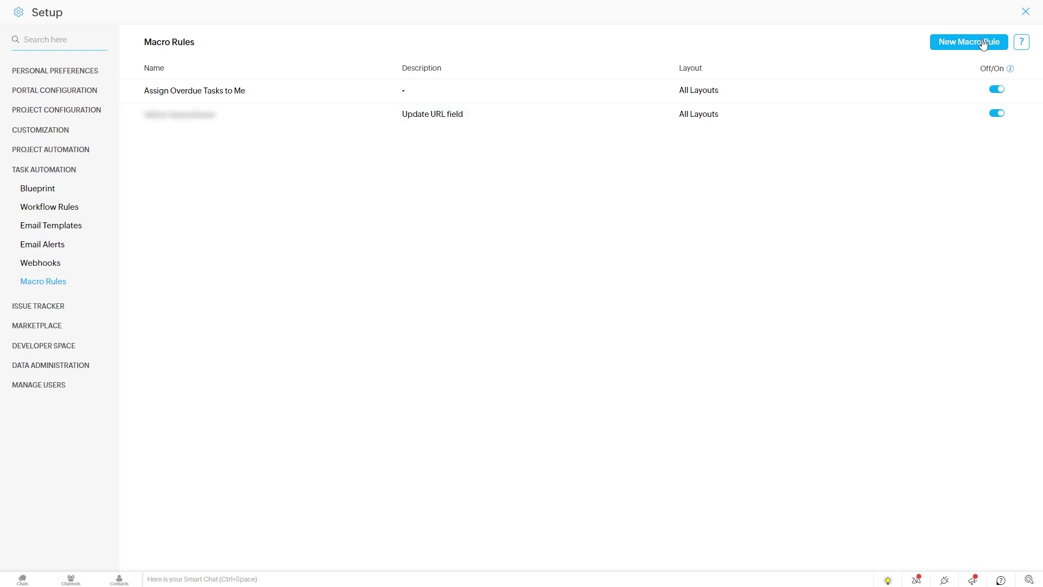
click(984, 45)
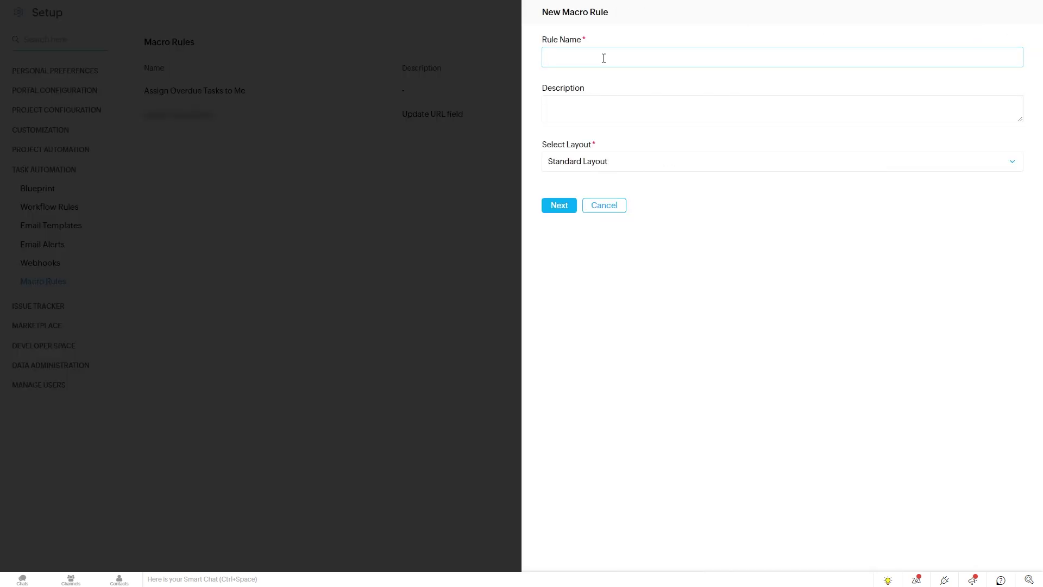
text(test)
click(559, 209)
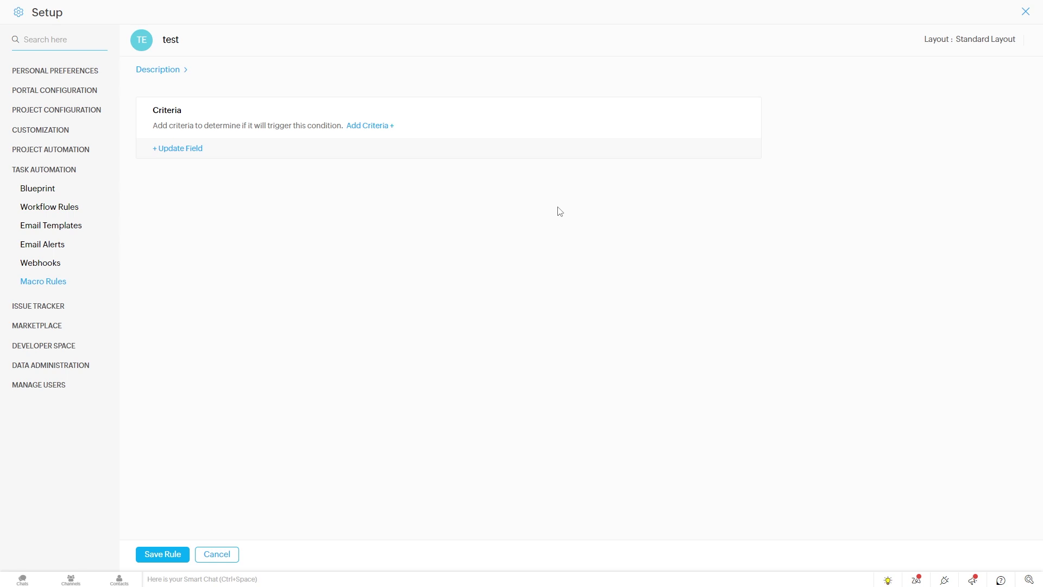
- Browse the criteria and Update Field field list, then cancel without adding anything
click(364, 129)
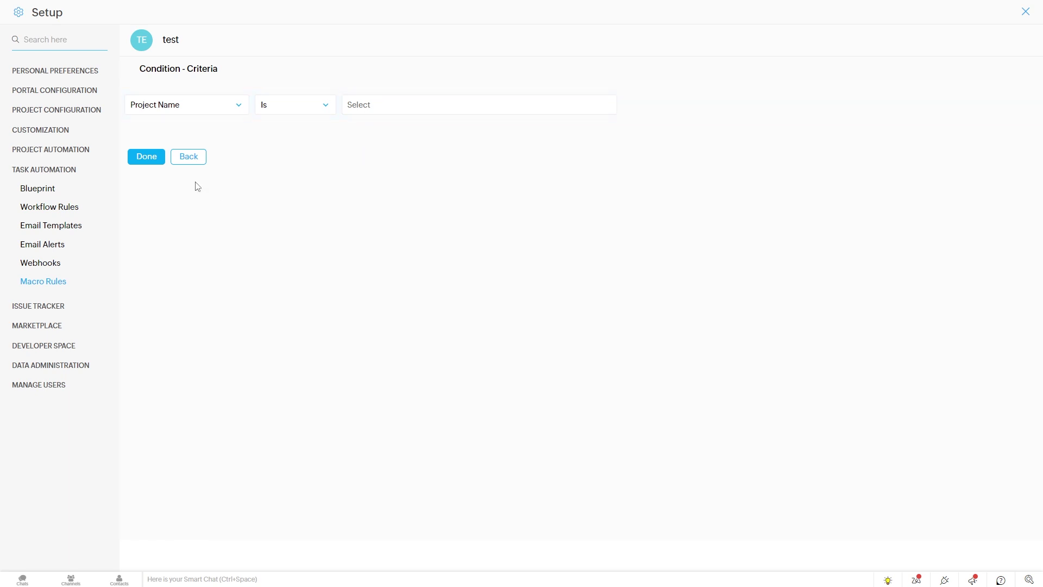
click(193, 165)
click(184, 148)
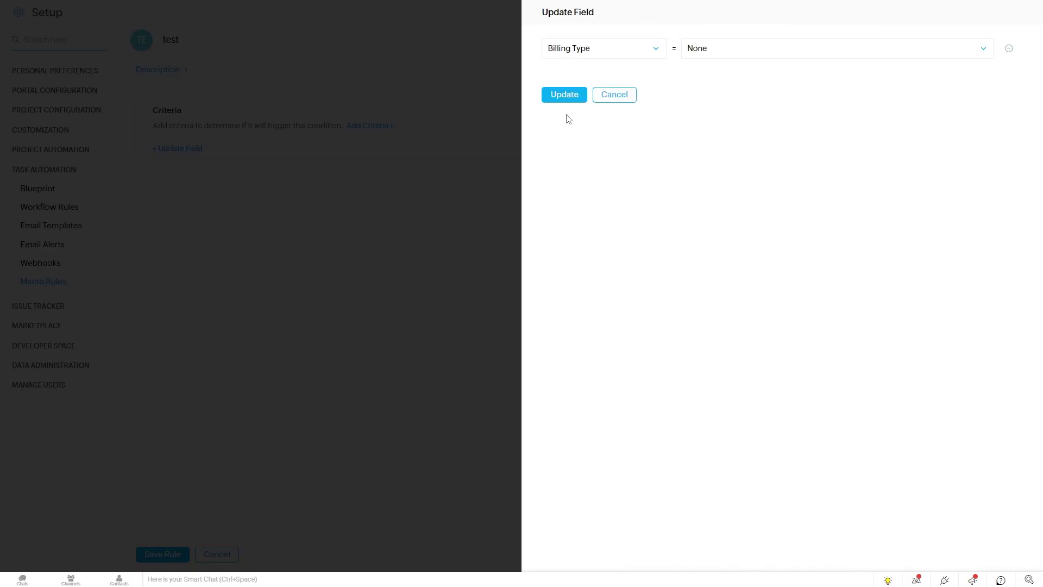
click(613, 54)
scroll(612, 125, down, 3)
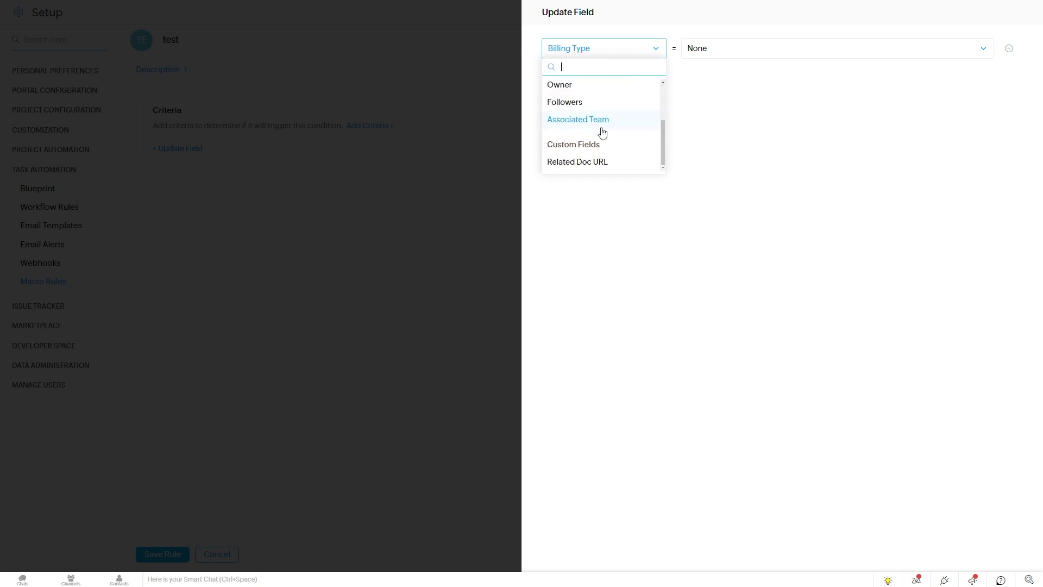
scroll(601, 133, up, 3)
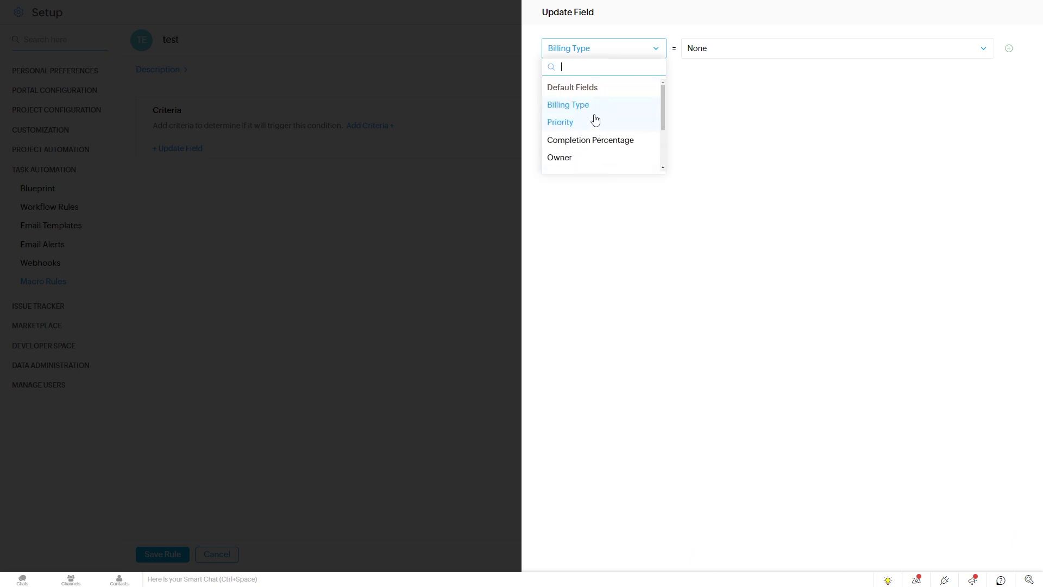
scroll(601, 145, down, 2)
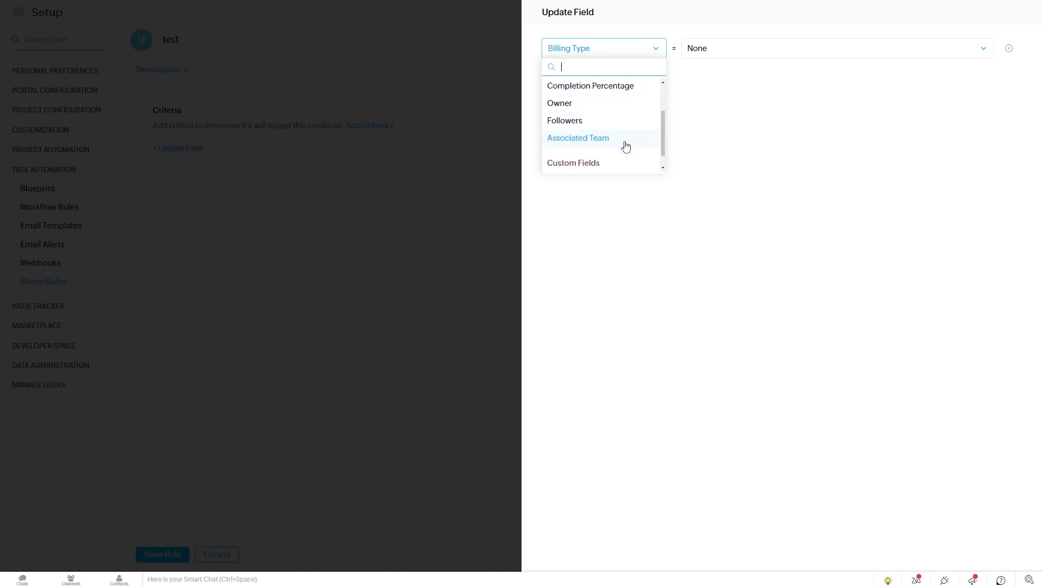
scroll(625, 145, down, 1)
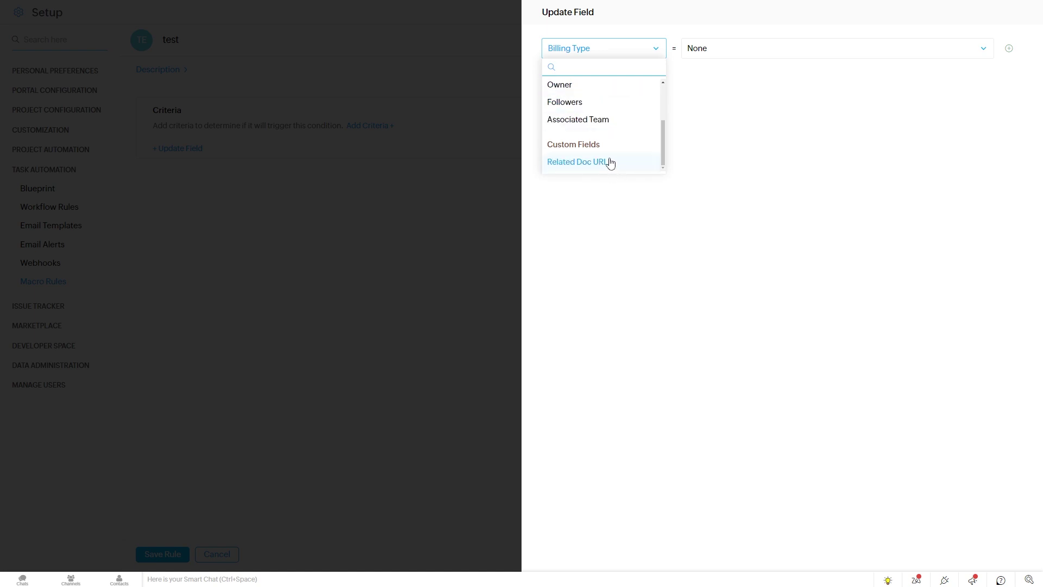
scroll(615, 163, up, 3)
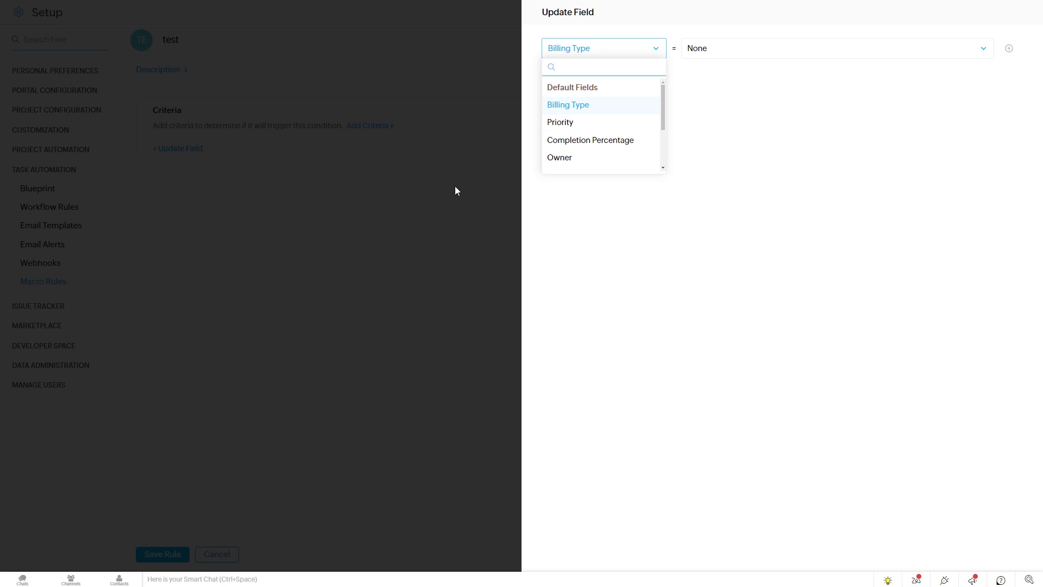
click(437, 269)
click(629, 99)
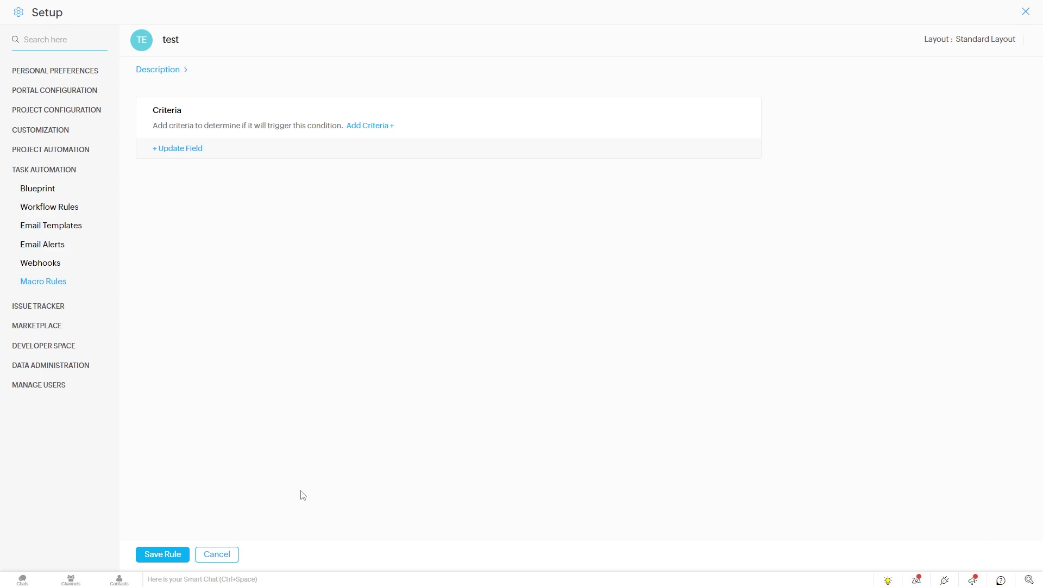
- Discard the test macro rule, open Assign Overdue Tasks to Me, then return to the task board
click(217, 554)
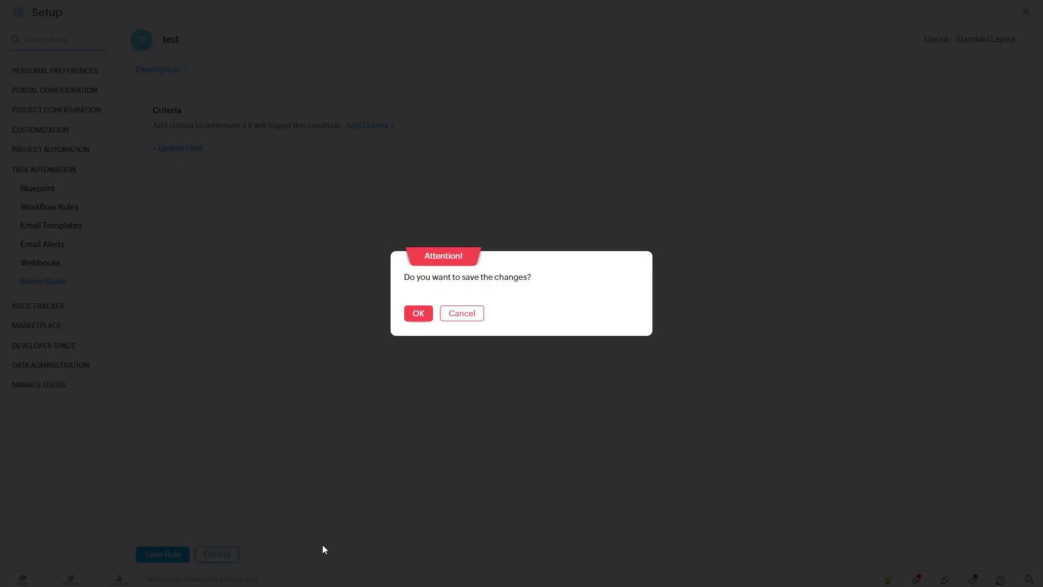
click(418, 316)
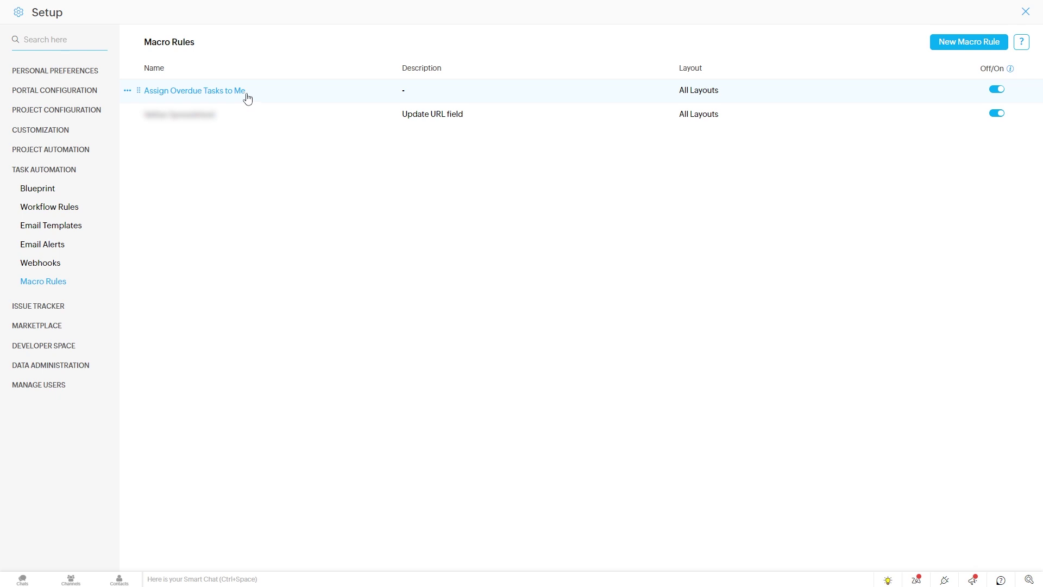
click(246, 91)
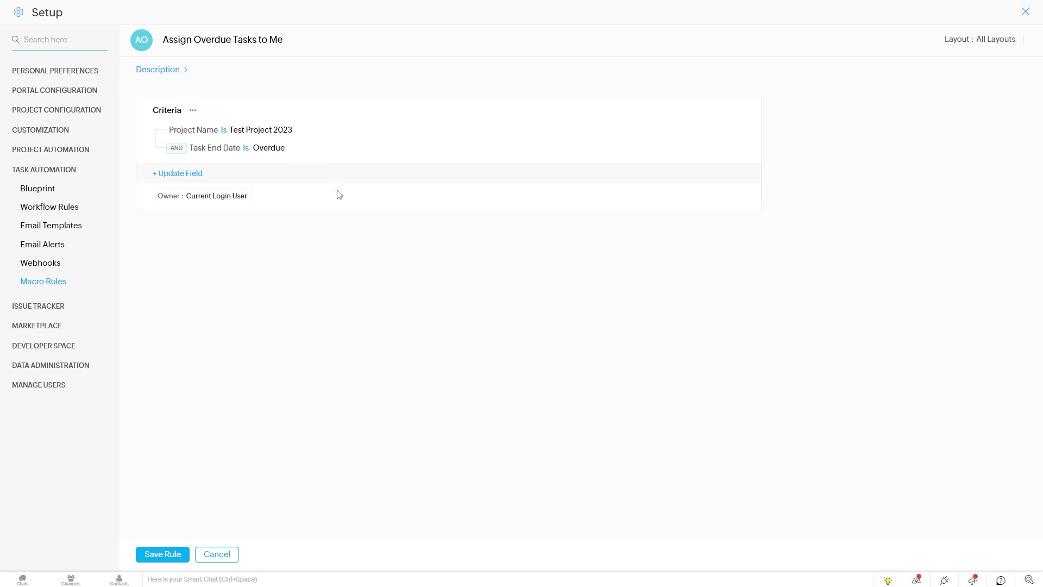
click(1026, 11)
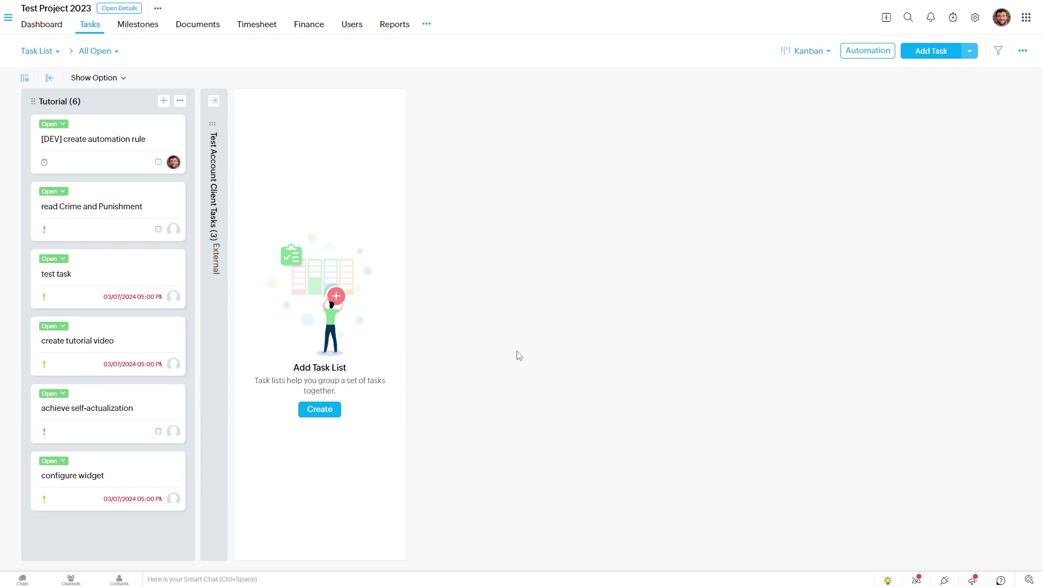
- Select all six Tutorial tasks and set up the Assign Overdue Tasks to Me macro rule
click(174, 123)
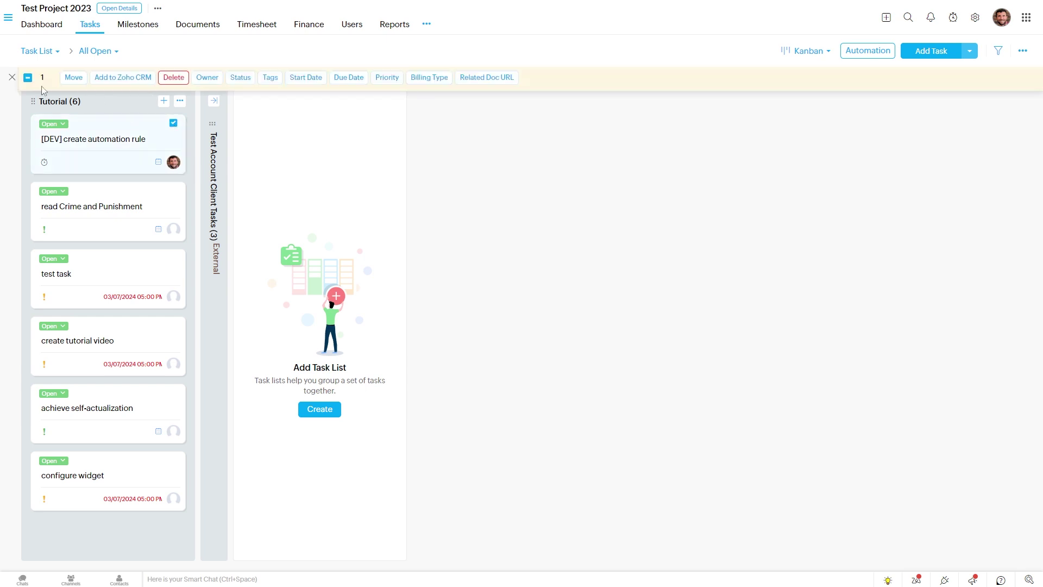
click(28, 77)
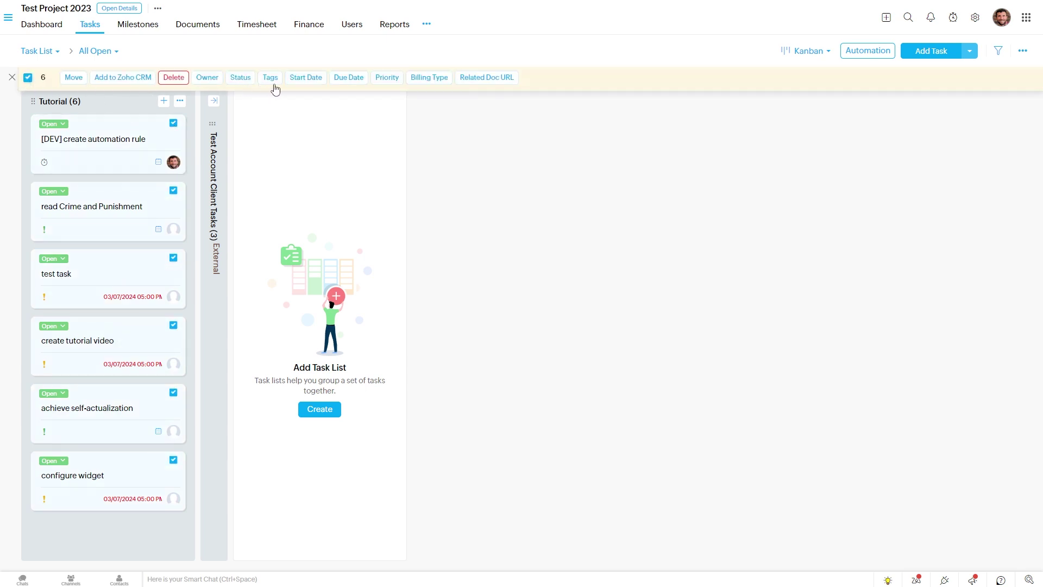
click(180, 102)
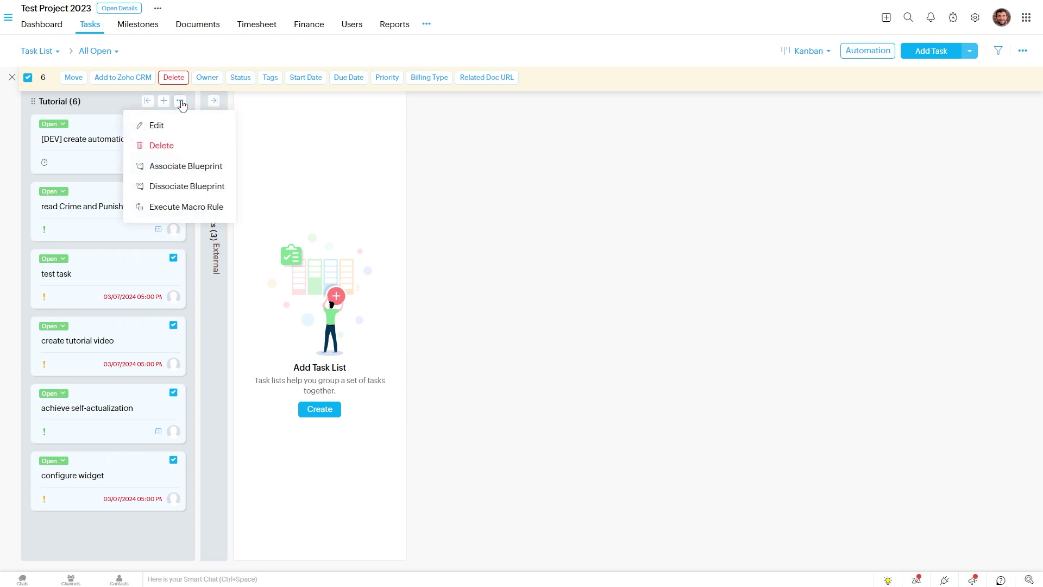
click(175, 206)
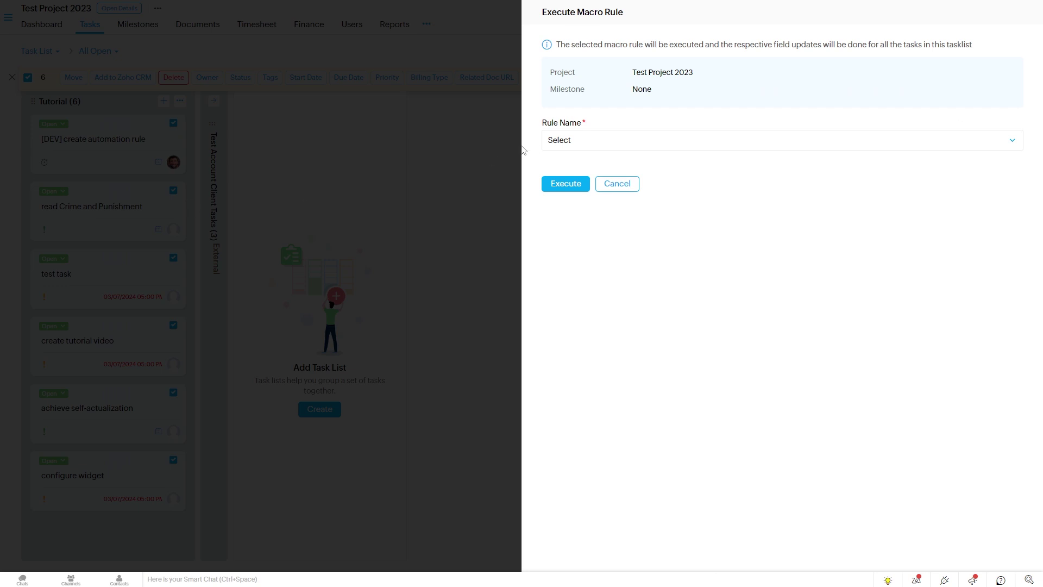
click(570, 142)
click(629, 197)
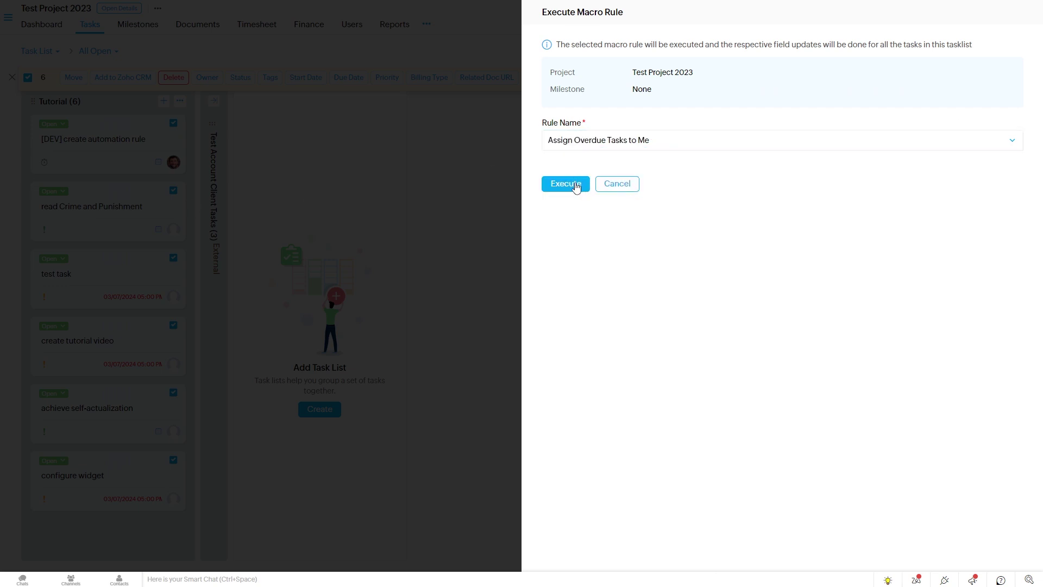
- Execute the Assign Overdue Tasks to Me macro on the selected Tutorial tasks
click(576, 185)
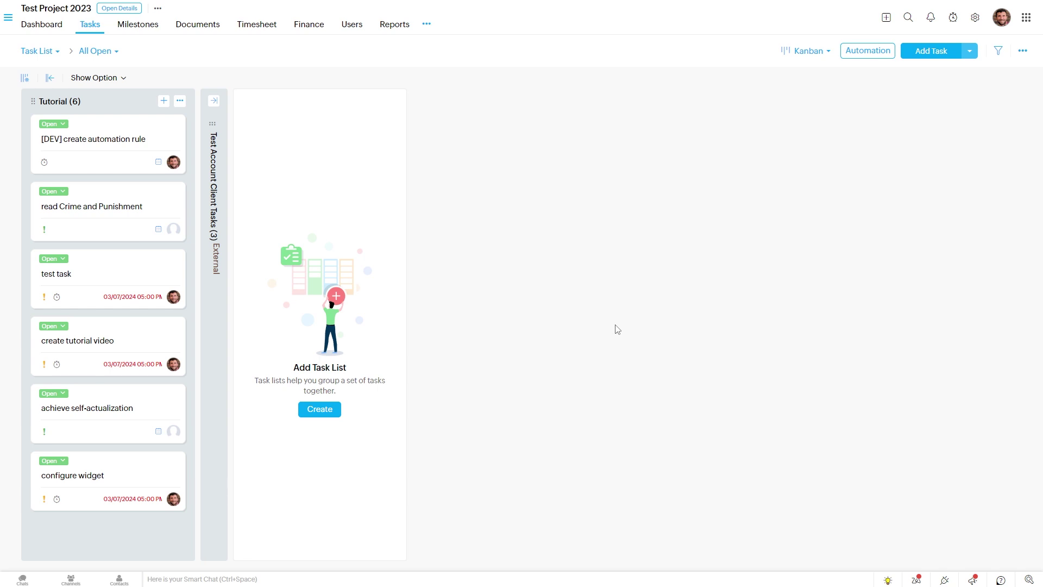
- In Setup, view the issue tracker's Business Rules page, then the Task Automation settings
click(976, 17)
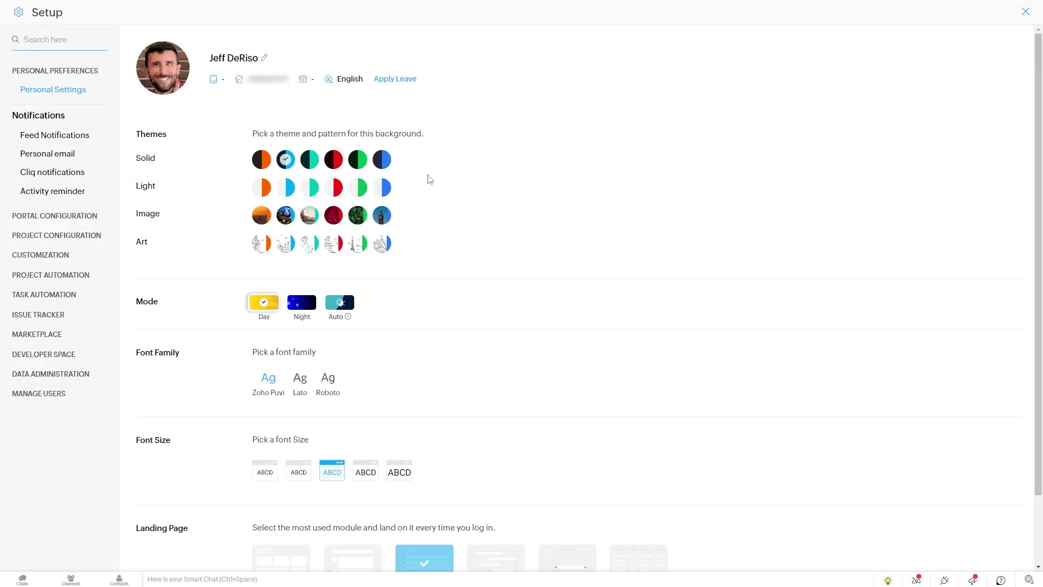
click(56, 317)
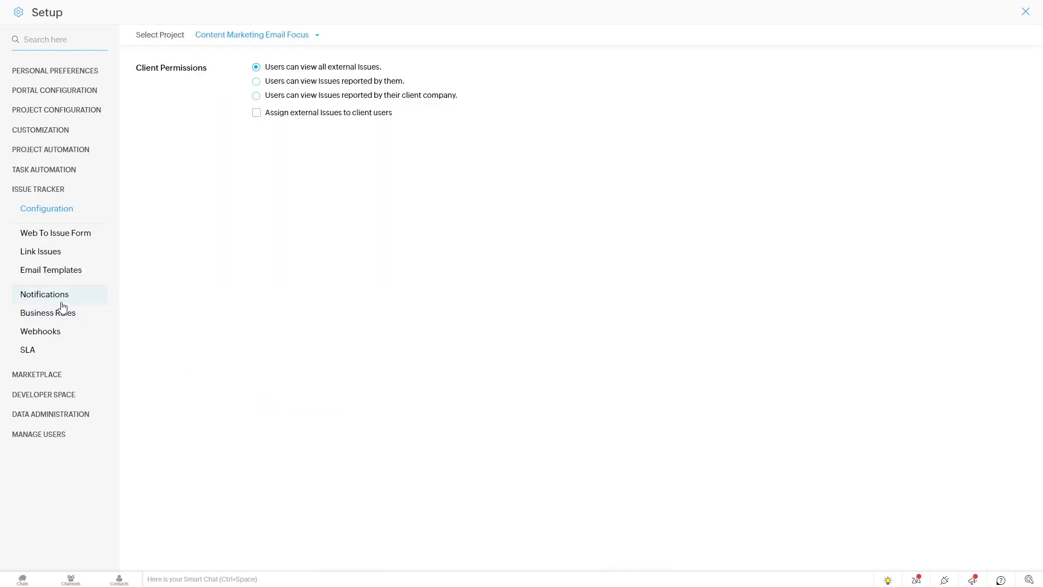
click(72, 318)
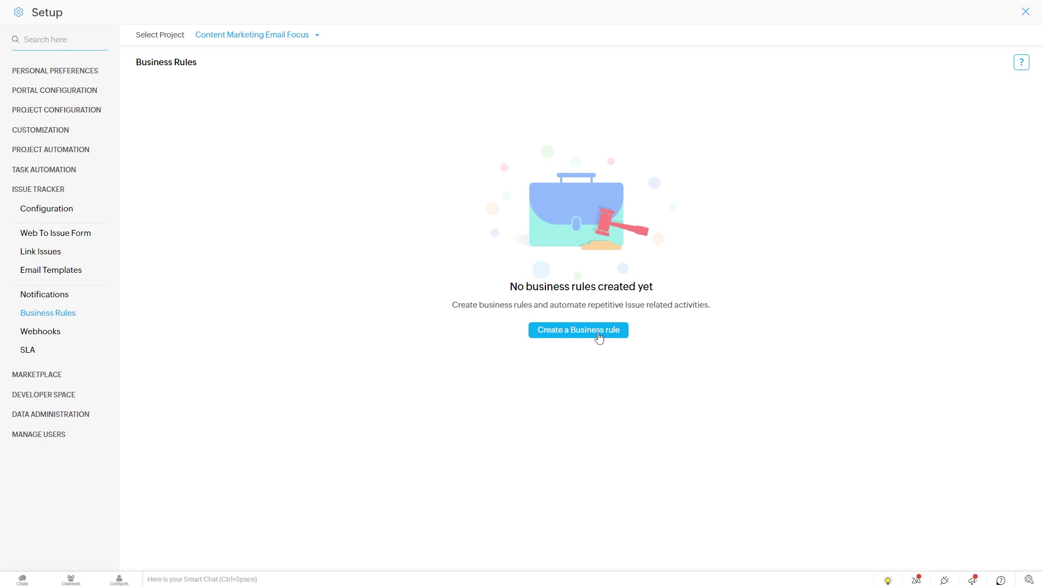
click(61, 172)
- Inspect the Automate Video Production Task workflow rule's available actions, then cancel without adding any
click(53, 208)
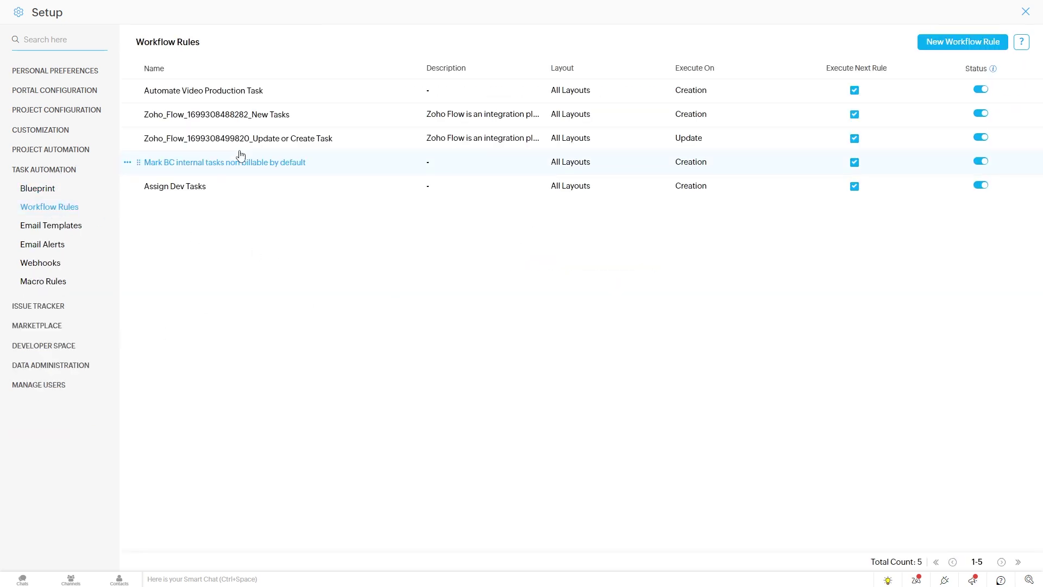
click(235, 95)
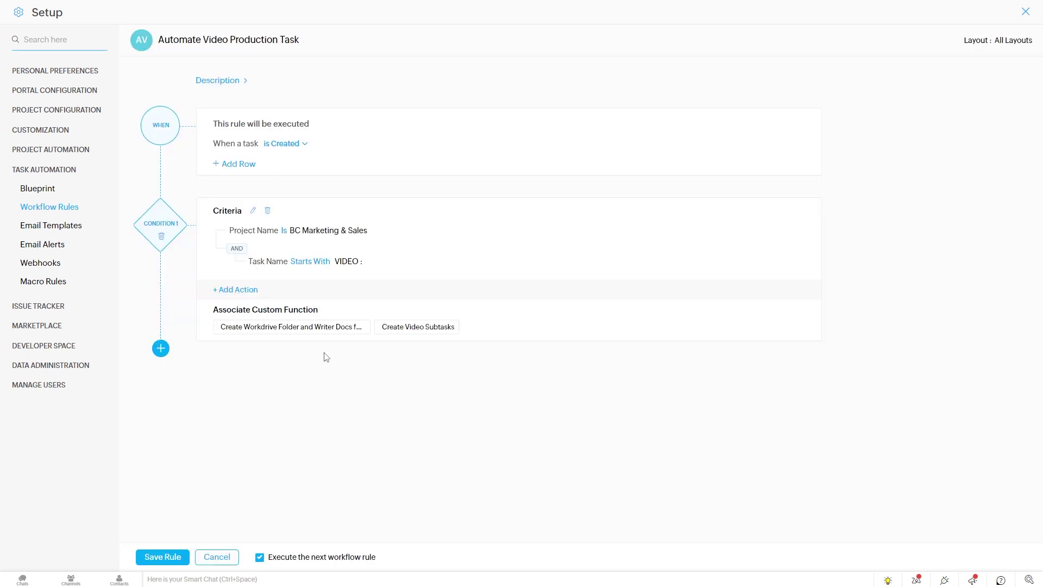
click(252, 291)
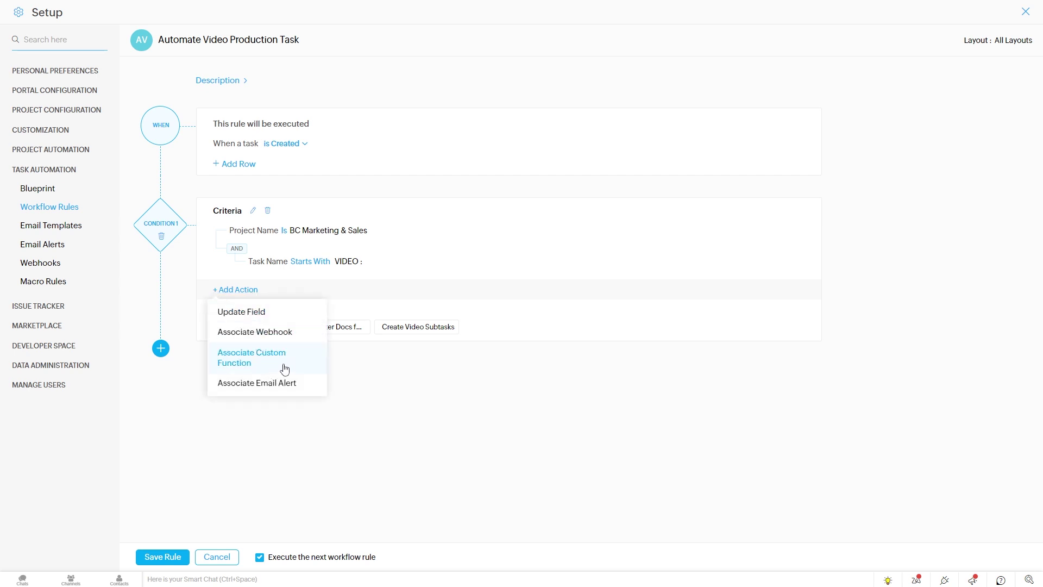
click(415, 384)
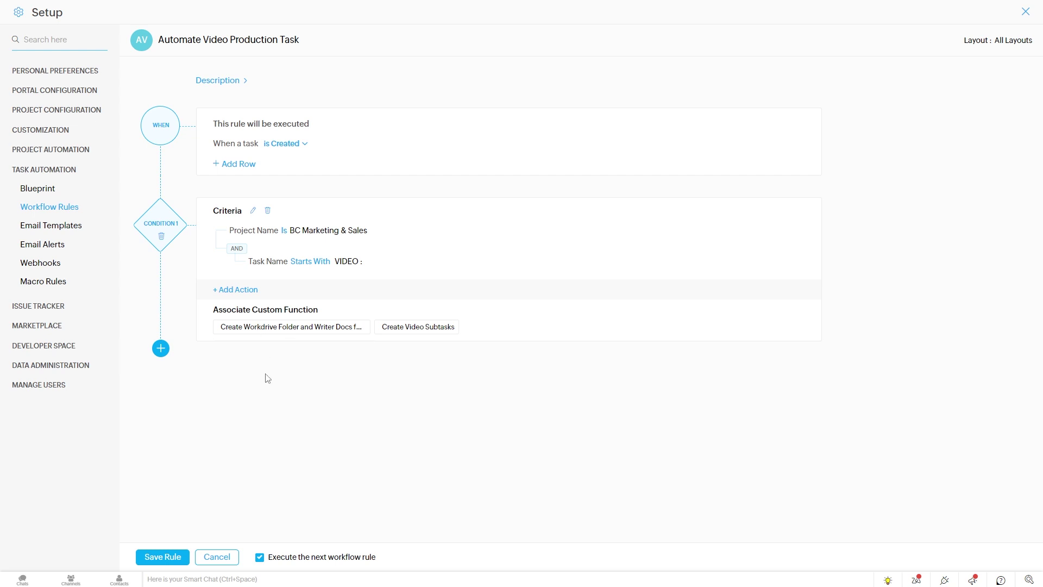
click(226, 560)
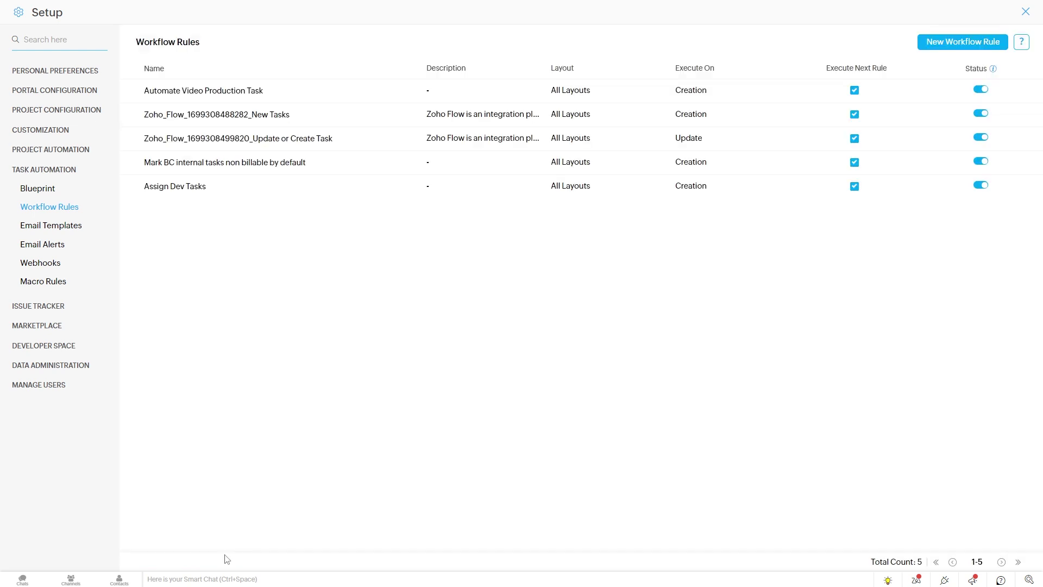